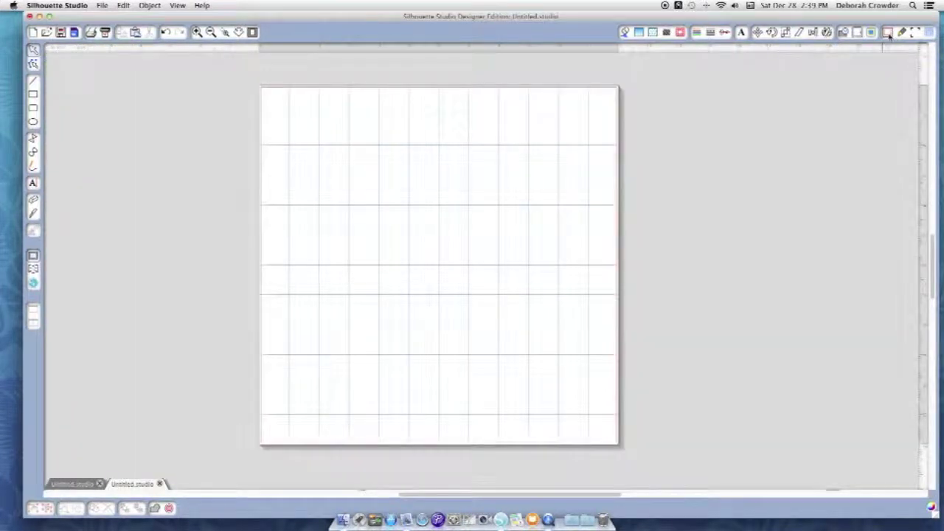
# Try the Letter, A4 and A5 page sizes, switching the A5 page to landscape and back to portrait
pyautogui.click(888, 33)
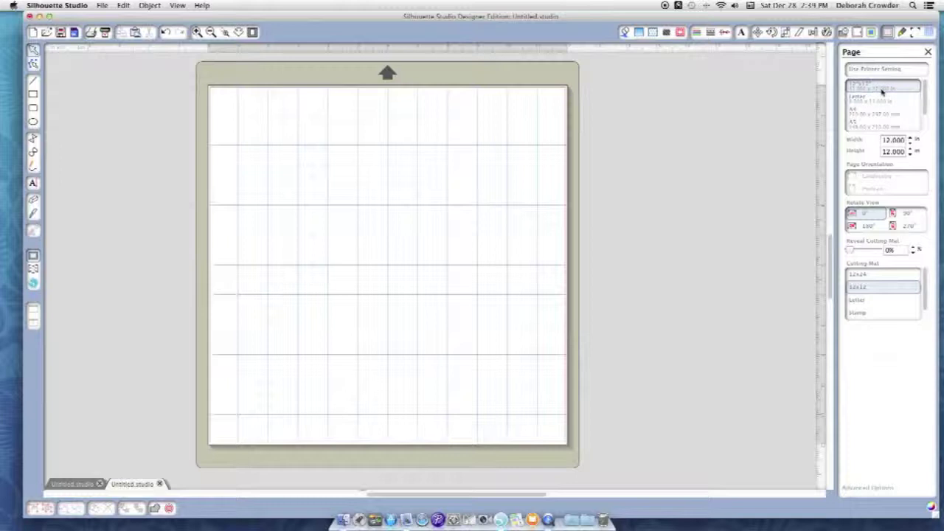
pyautogui.click(877, 102)
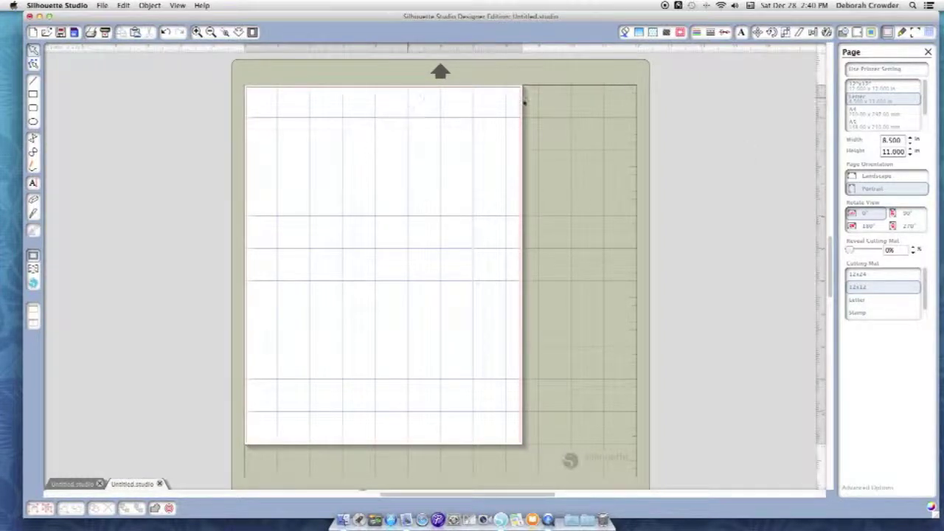
pyautogui.click(869, 115)
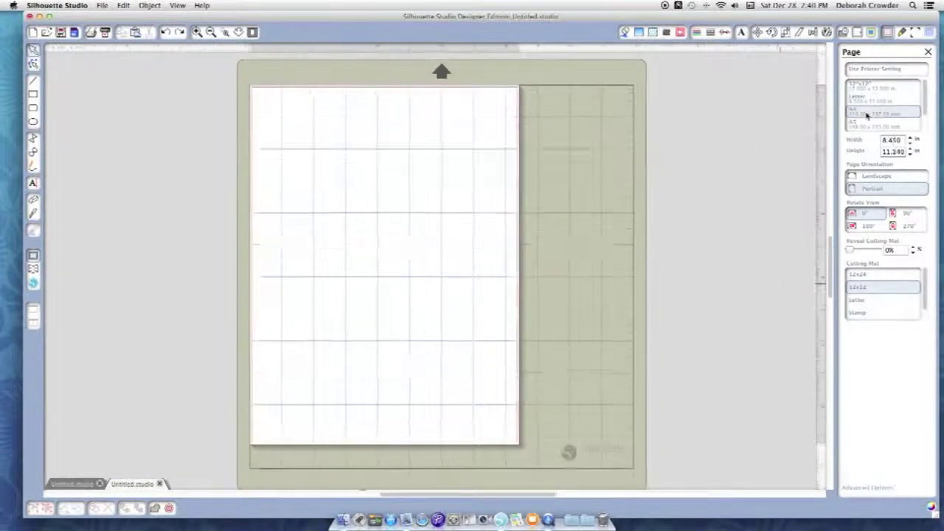
pyautogui.click(869, 125)
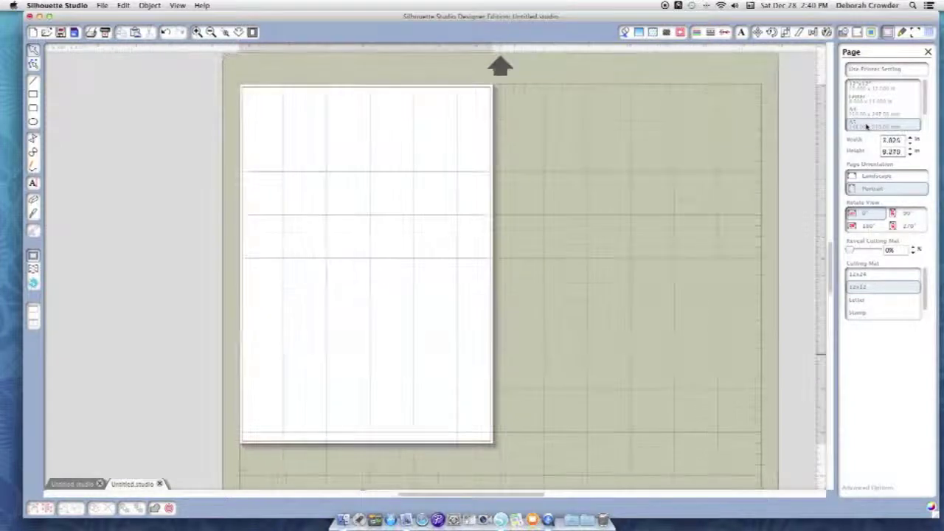
pyautogui.click(866, 175)
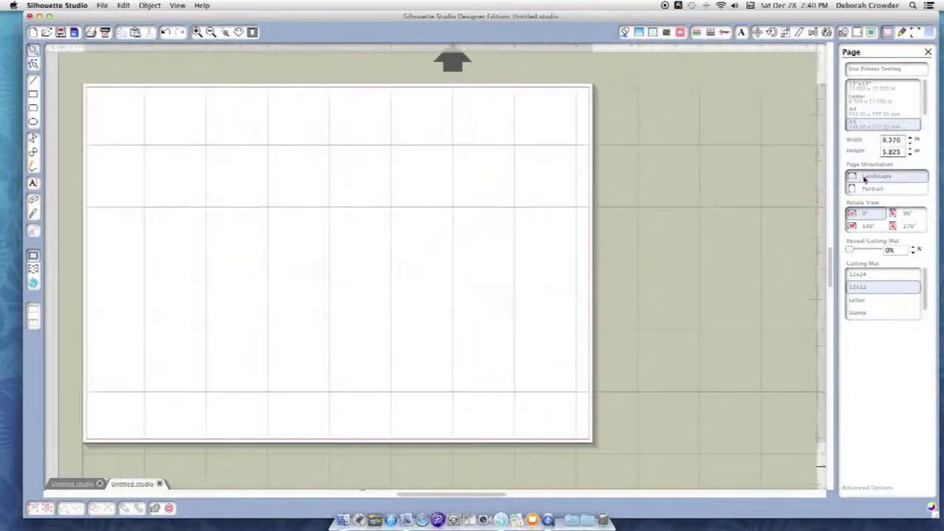
pyautogui.click(866, 189)
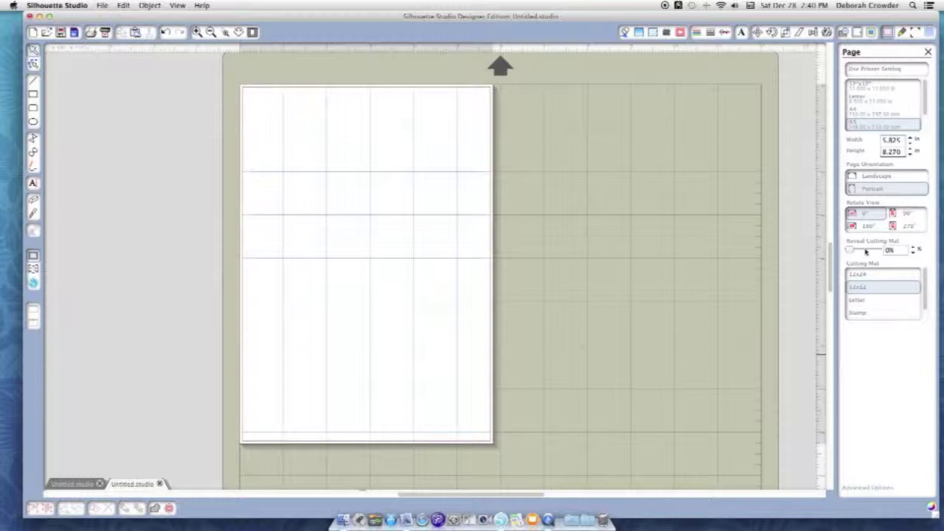
# Try the 12x24 and Letter cutting mats and set the page back to 12 x 12 in on the 12x12 mat
pyautogui.click(863, 276)
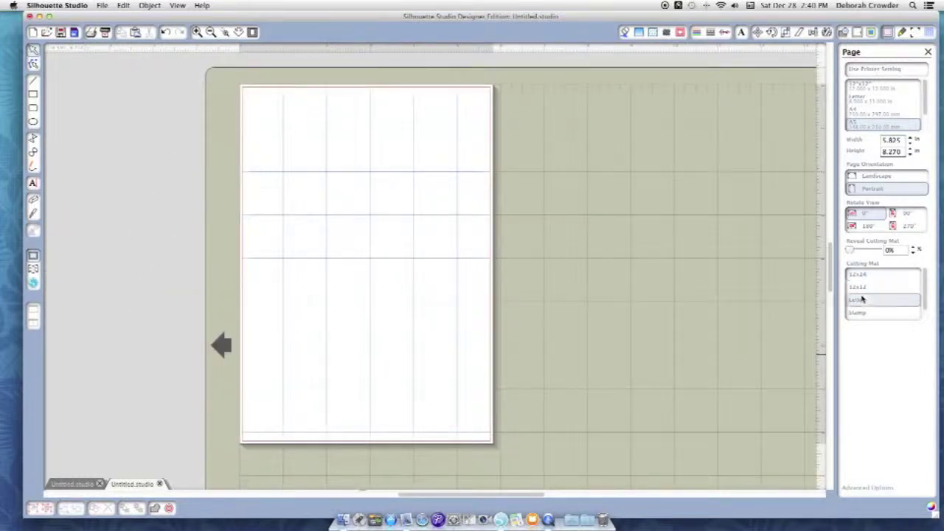
pyautogui.click(862, 298)
pyautogui.click(865, 275)
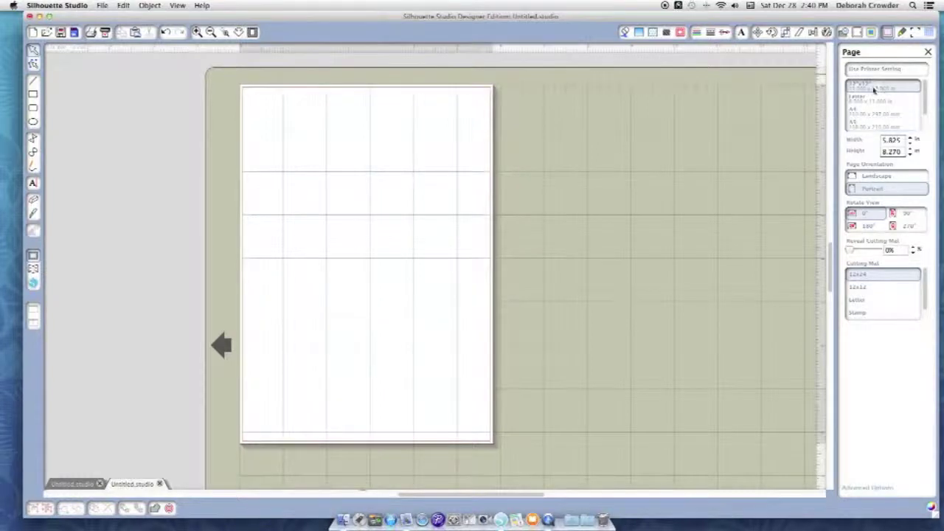
pyautogui.click(875, 87)
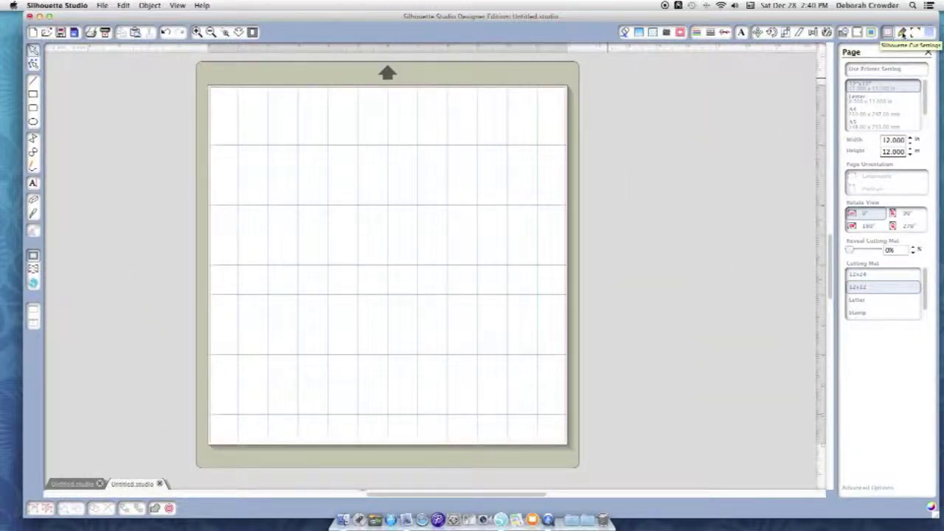
# Compare the adhesive-backed cardstock, adhesive magnet paper and chipboard cut settings and choose the plain Cardstock material
pyautogui.click(903, 33)
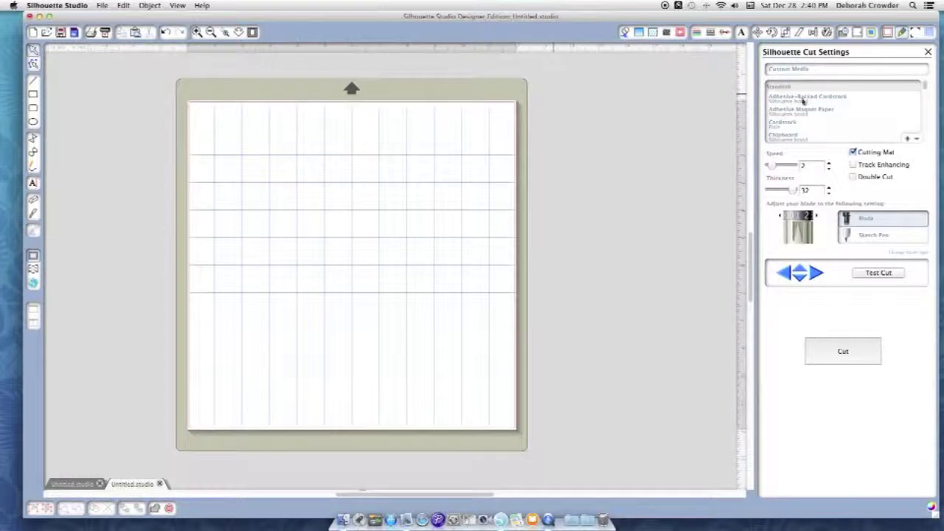
pyautogui.click(803, 99)
pyautogui.click(798, 111)
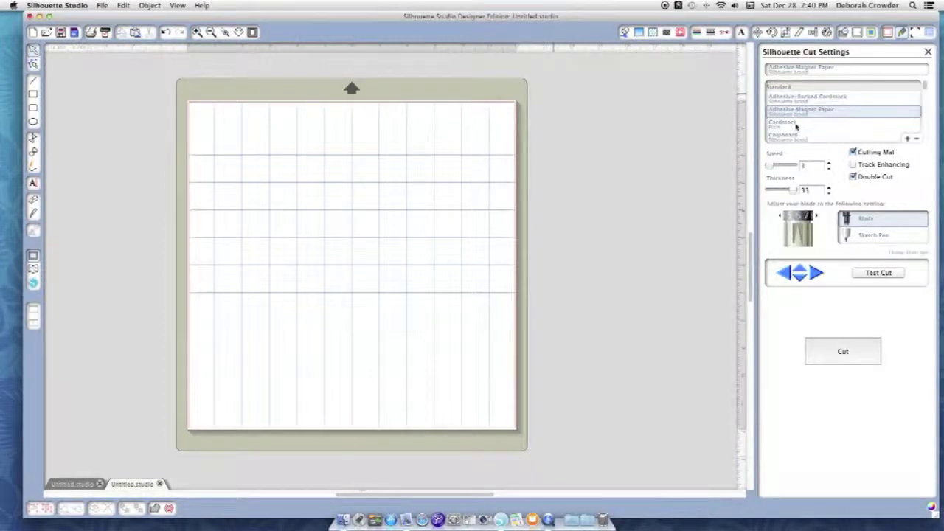
pyautogui.click(796, 126)
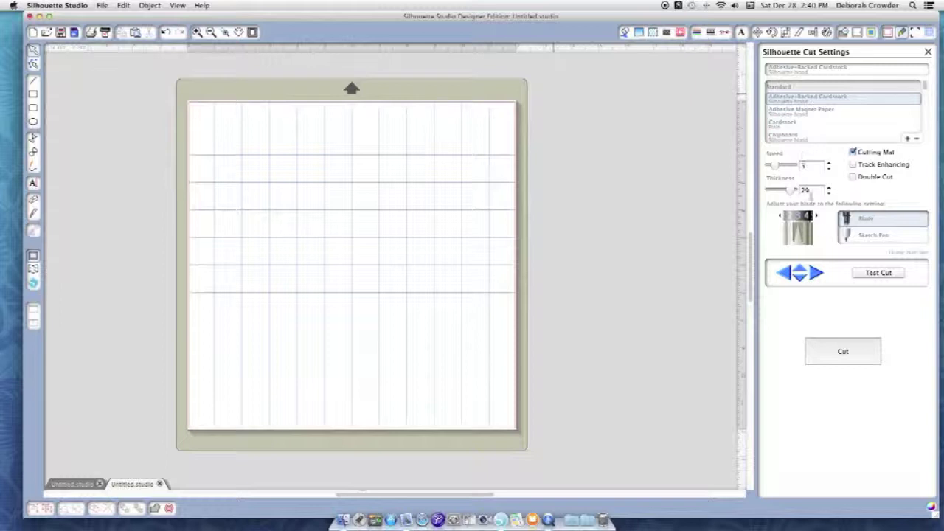
pyautogui.click(808, 127)
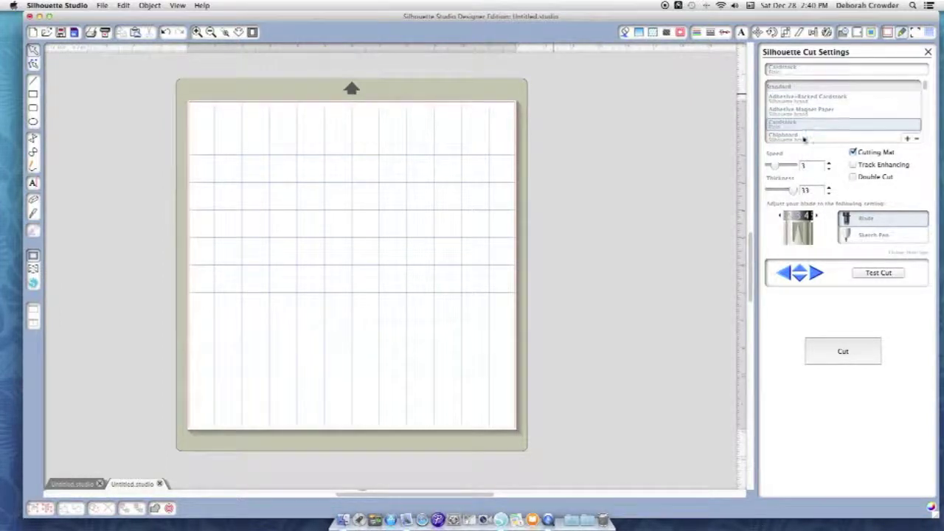
pyautogui.click(804, 138)
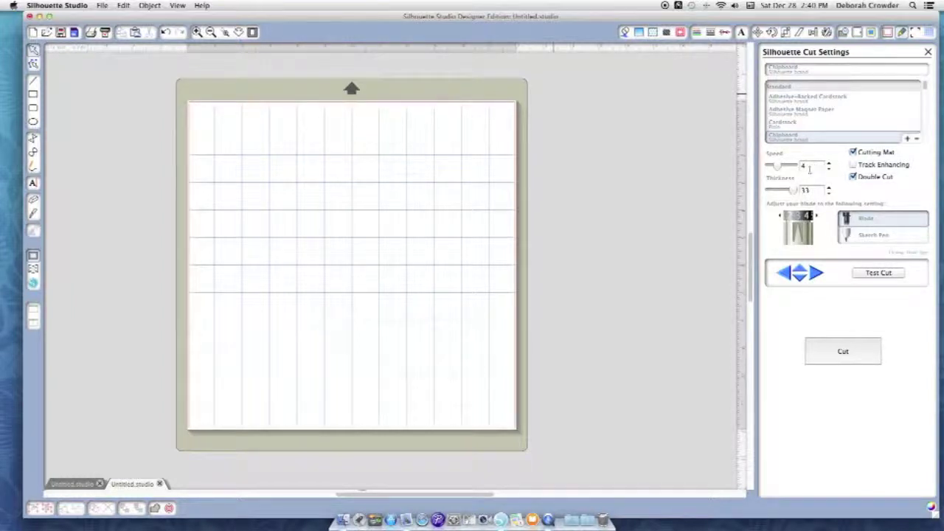
pyautogui.click(794, 129)
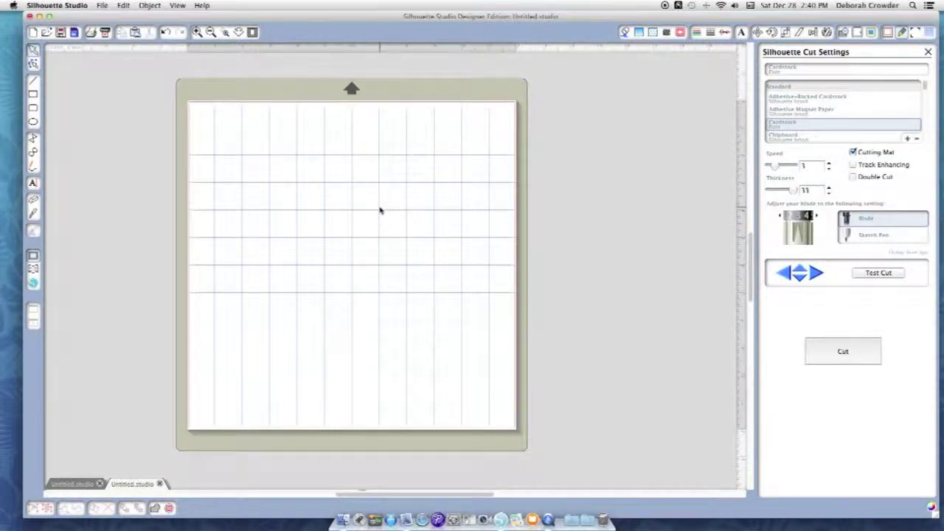
# Raise the cut speed to 8, return it to 3, and set the blade depth to 5
pyautogui.click(829, 163)
pyautogui.click(829, 163)
pyautogui.click(829, 163)
pyautogui.click(828, 163)
pyautogui.click(829, 163)
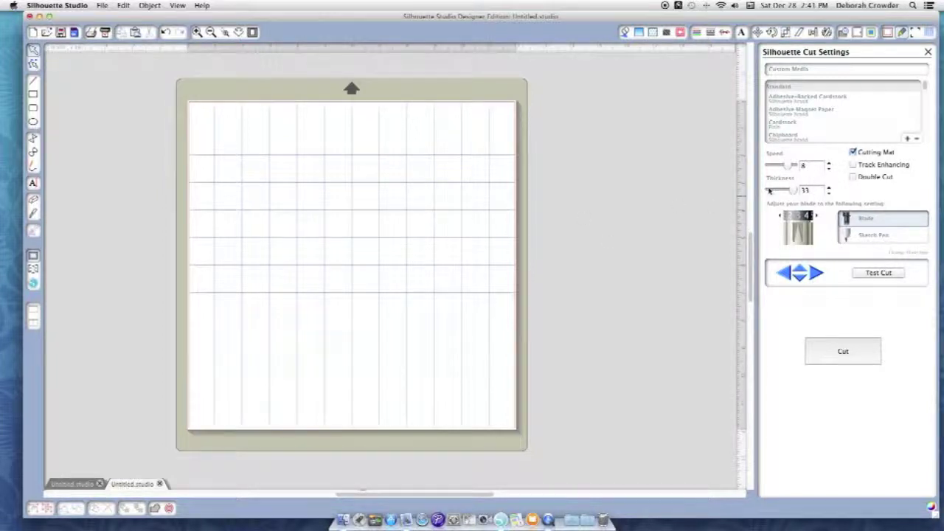
pyautogui.click(828, 169)
pyautogui.click(829, 169)
pyautogui.click(829, 169)
pyautogui.click(829, 169)
pyautogui.click(828, 169)
pyautogui.click(817, 216)
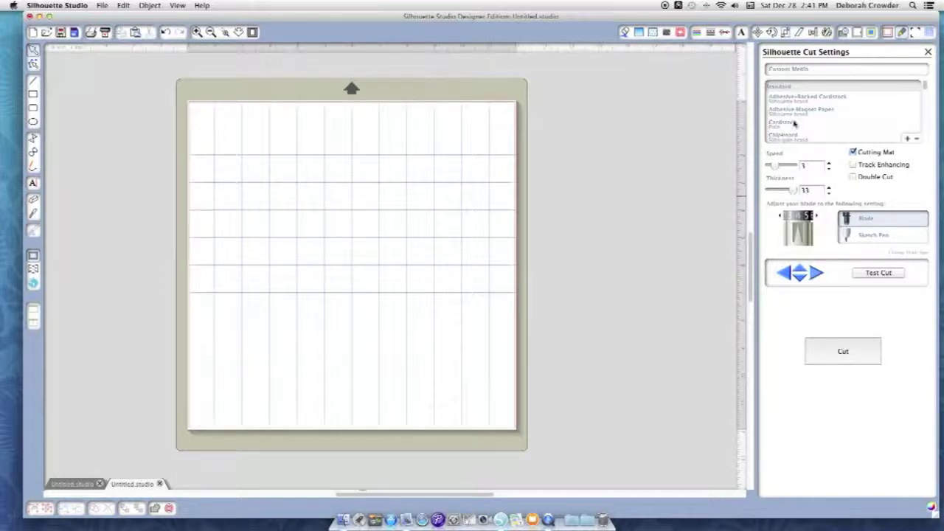
# Choose the Silhouette brand Vinyl material for cutting and close the cut settings
pyautogui.scroll(-5, 794, 123)
pyautogui.scroll(-6, 797, 125)
pyautogui.scroll(-8, 797, 127)
pyautogui.scroll(-8, 797, 130)
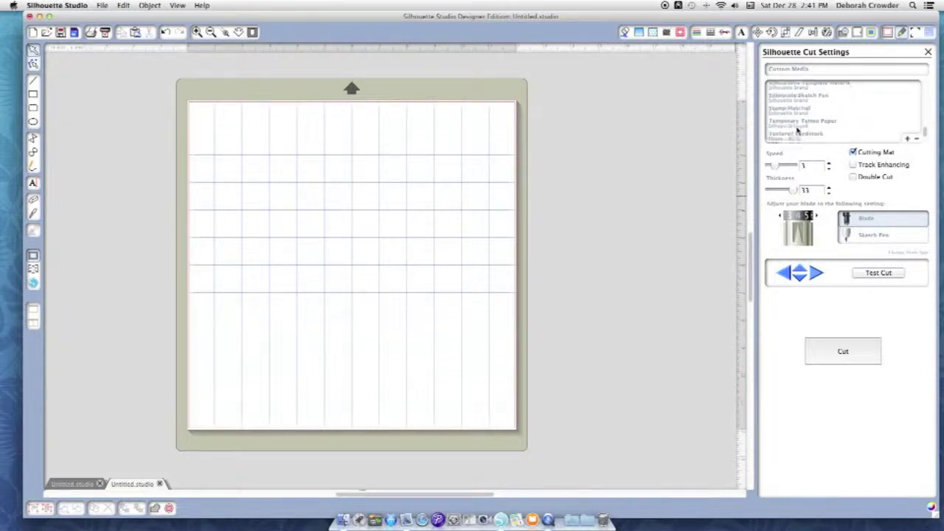
pyautogui.scroll(-4, 797, 131)
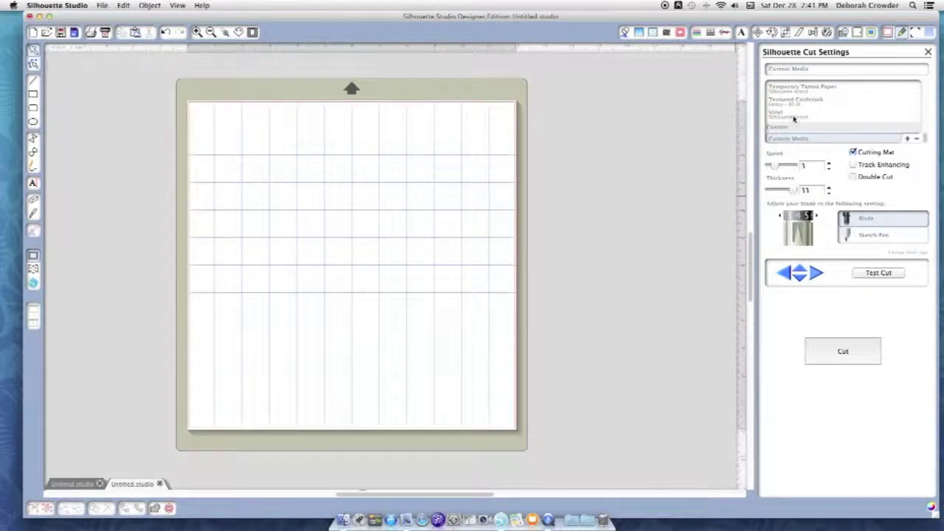
pyautogui.click(794, 117)
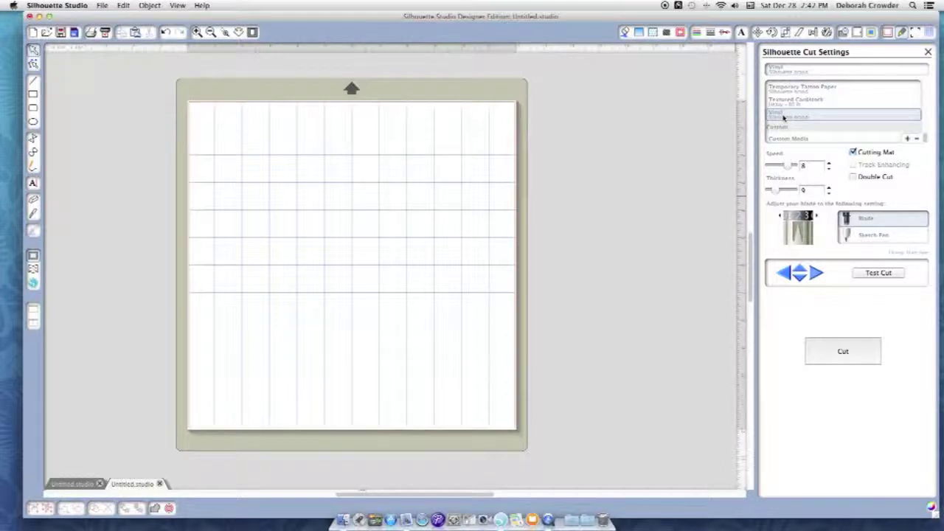
pyautogui.scroll(15, 793, 124)
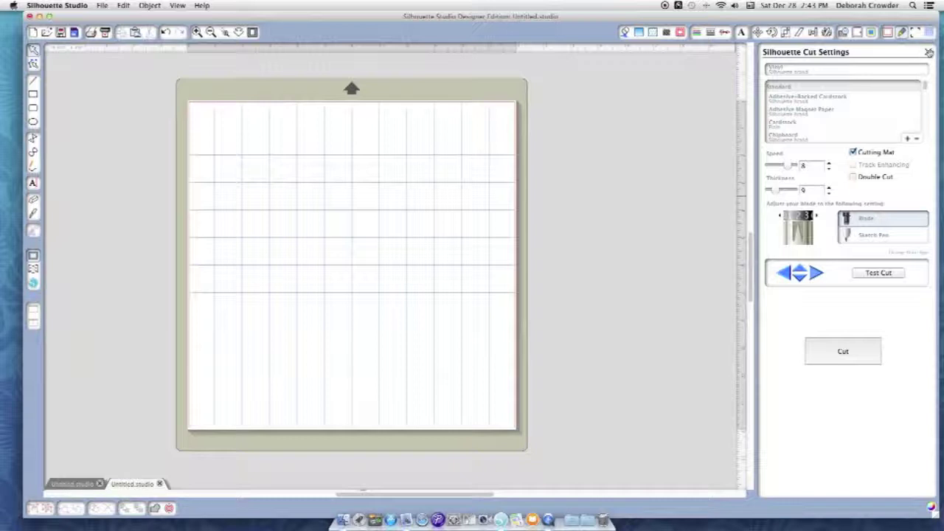
pyautogui.click(929, 53)
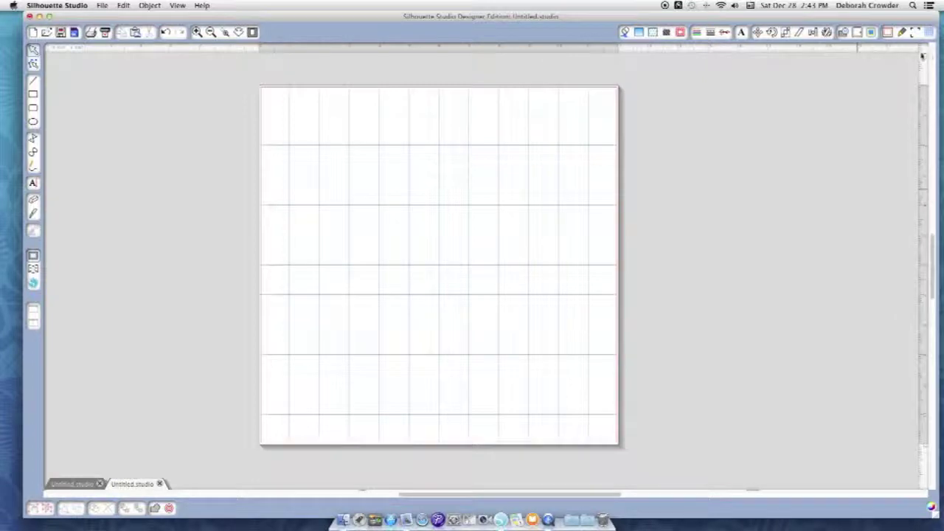
# Show the registration marks on the page
pyautogui.click(915, 33)
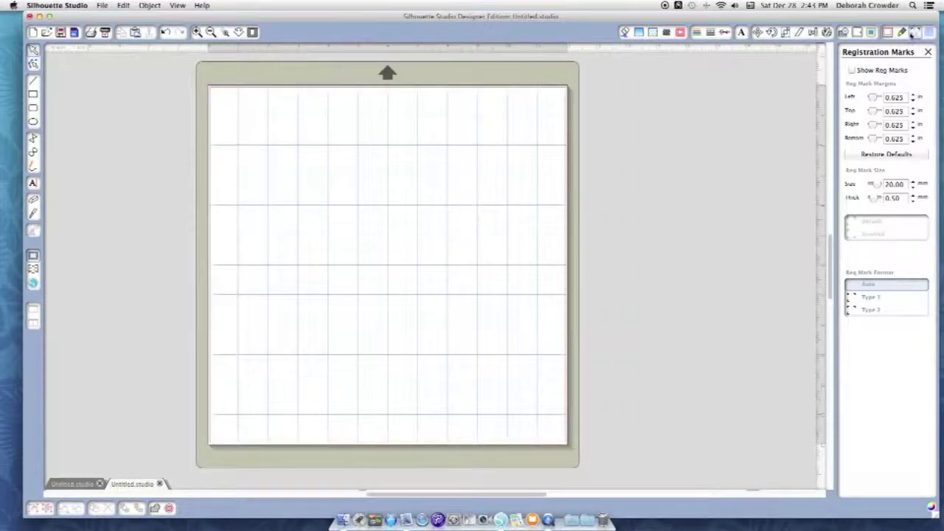
pyautogui.click(853, 70)
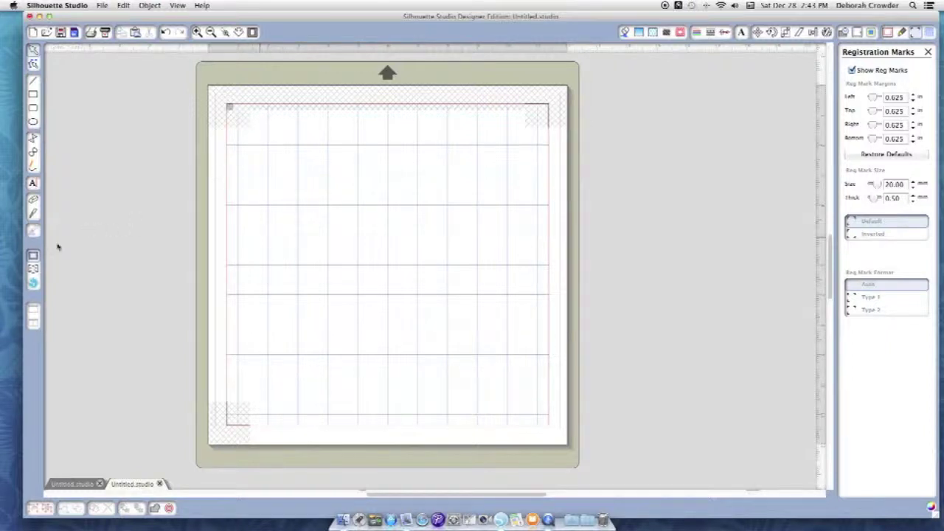
# Place the hula girl design from the library and scale it down to fit inside the registration mark boundary
pyautogui.click(33, 268)
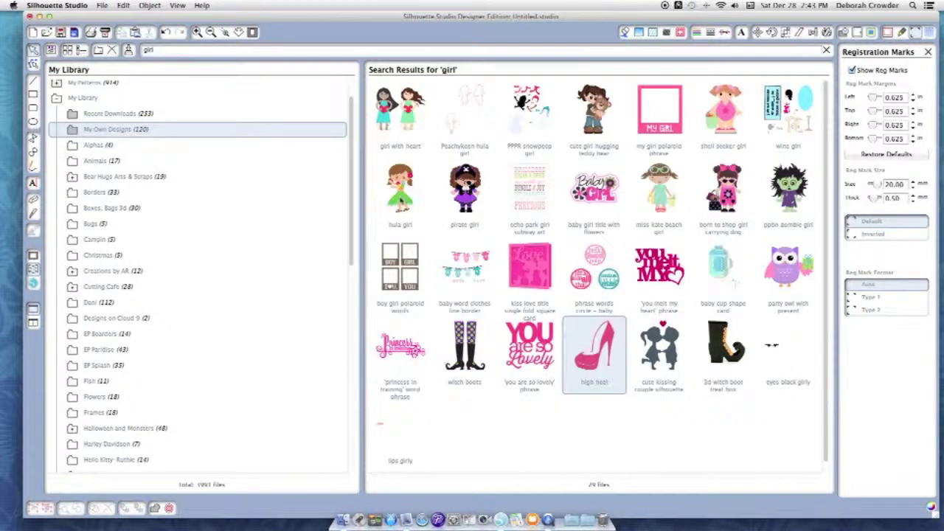
pyautogui.doubleClick(400, 194)
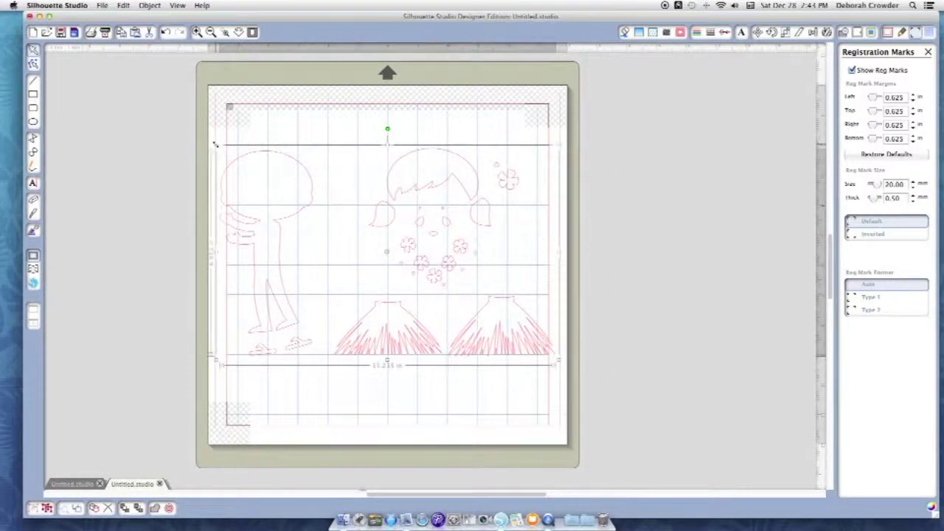
pyautogui.moveTo(214, 144); pyautogui.dragTo(270, 172)
pyautogui.moveTo(417, 210); pyautogui.dragTo(392, 189)
pyautogui.click(627, 233)
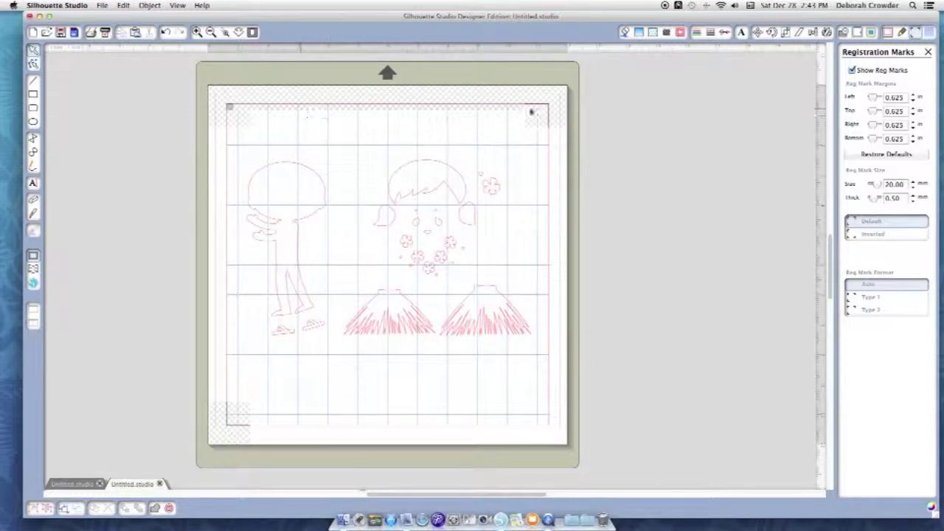
# Delete the hula girl design from the page
pyautogui.click(466, 194)
pyautogui.press('Delete')
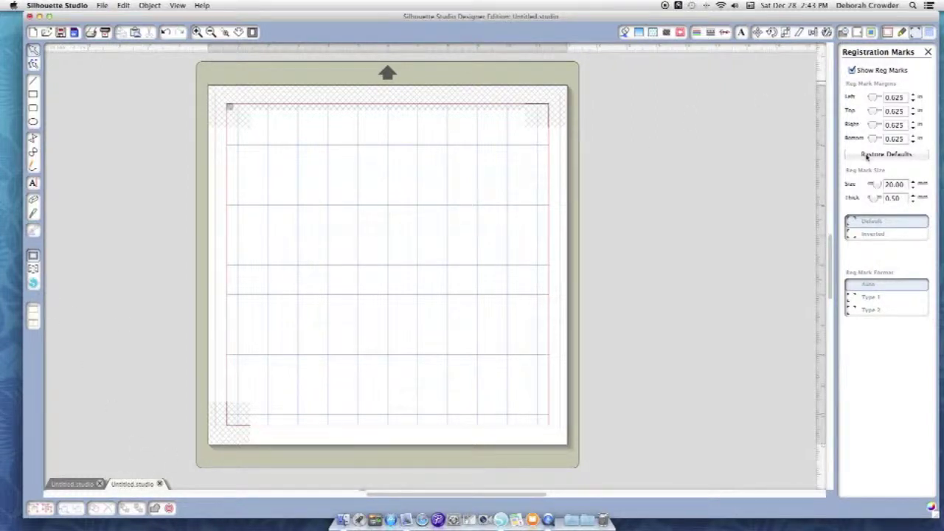
# Set the top registration mark margin to about 0.395 in and hide the registration marks
pyautogui.moveTo(874, 111); pyautogui.dragTo(872, 114)
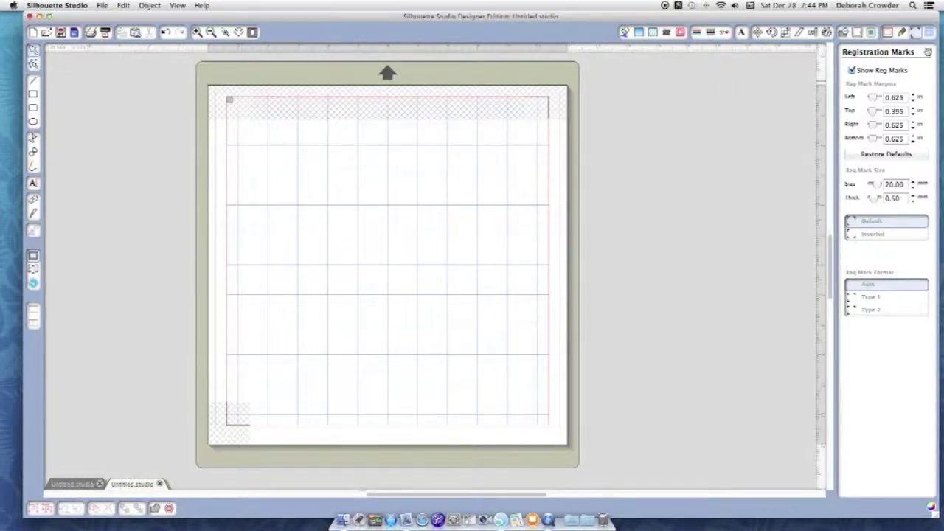
pyautogui.click(852, 70)
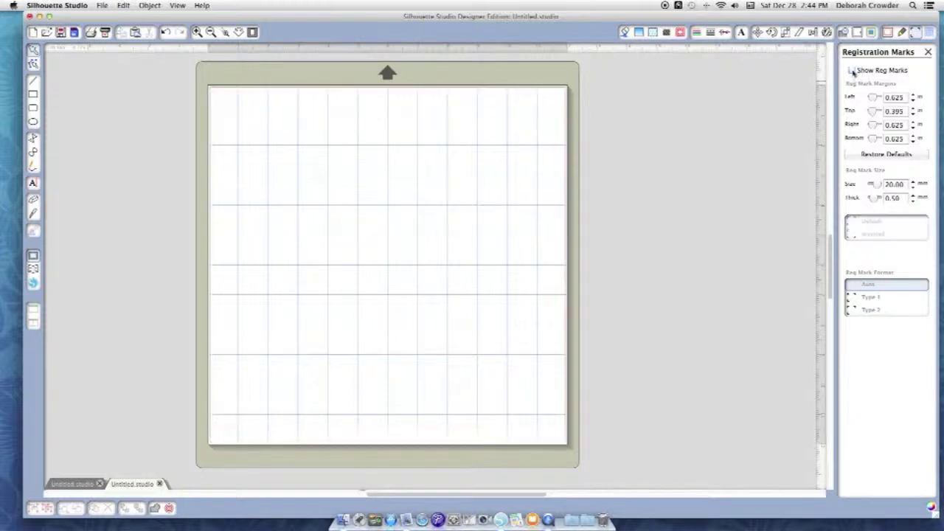
# Increase the page grid's divisions to 8 and return them to 1
pyautogui.click(929, 33)
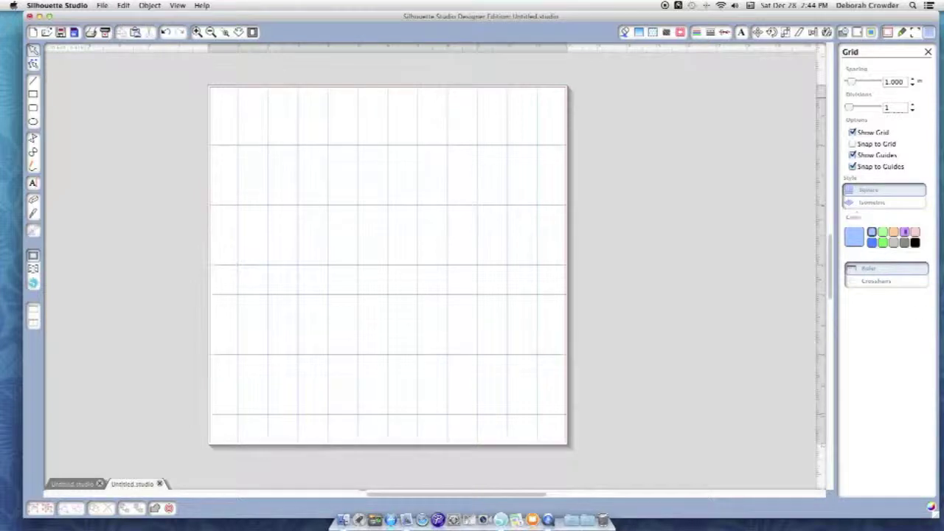
pyautogui.click(914, 106)
pyautogui.click(914, 106)
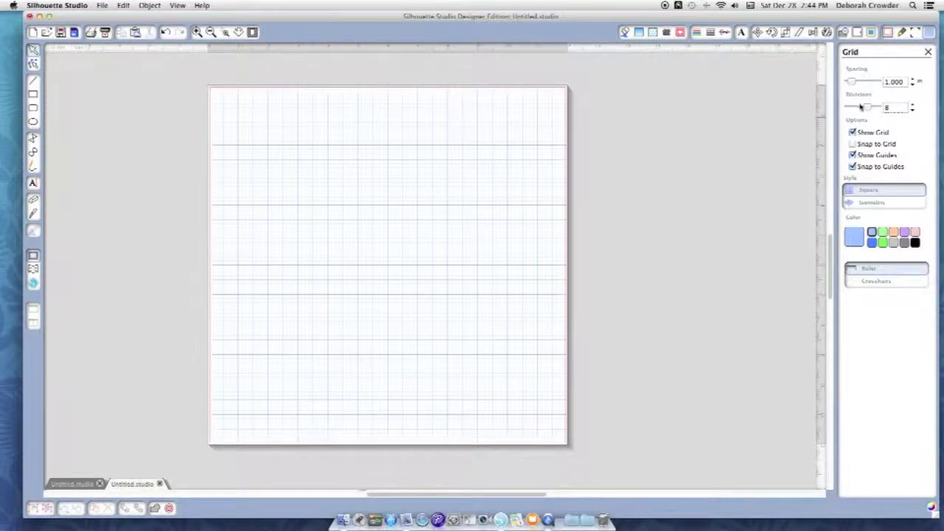
pyautogui.moveTo(869, 108); pyautogui.dragTo(848, 107)
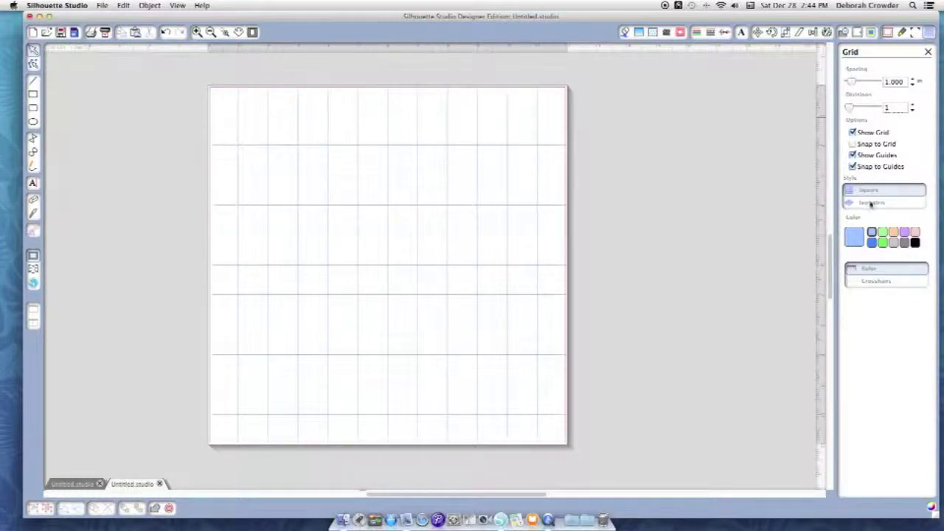
# Try other grid colours and set the grid to the brighter blue
pyautogui.click(882, 243)
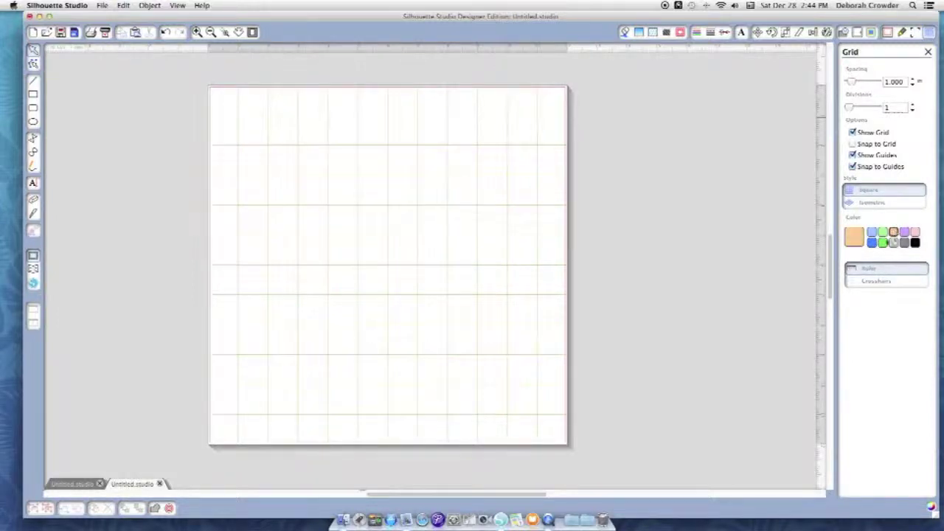
pyautogui.click(874, 243)
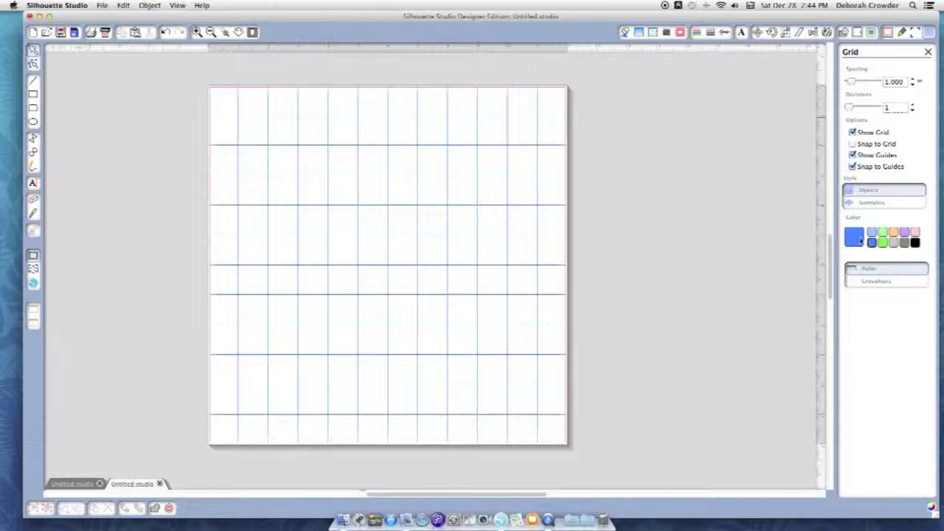
# Turn on the crosshairs in the grid settings and close those settings
pyautogui.click(876, 283)
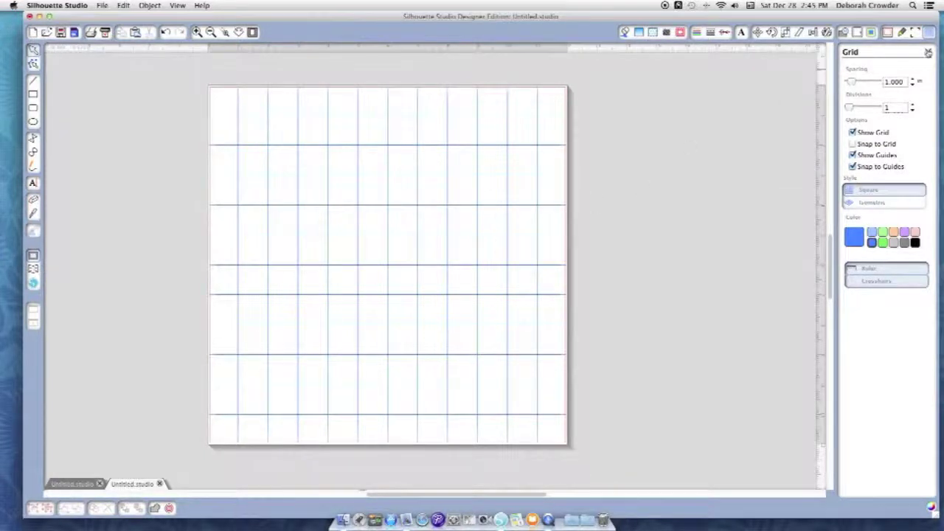
pyautogui.click(928, 52)
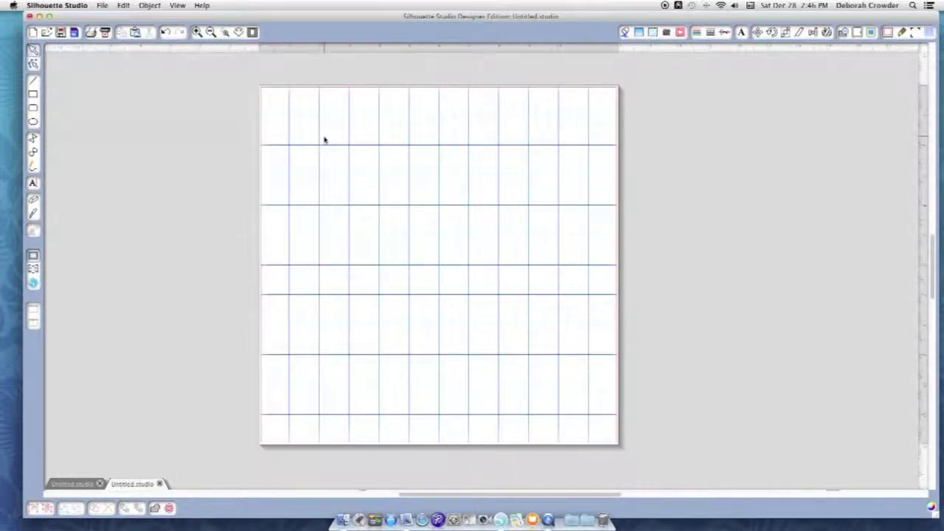
# Draw a rectangle about 2.7 by 2.4 in near the page's upper-left corner and another about 2.5 by 2.6 in below it
pyautogui.click(32, 94)
pyautogui.moveTo(306, 113); pyautogui.dragTo(388, 186)
pyautogui.click(33, 95)
pyautogui.moveTo(298, 201); pyautogui.dragTo(374, 278)
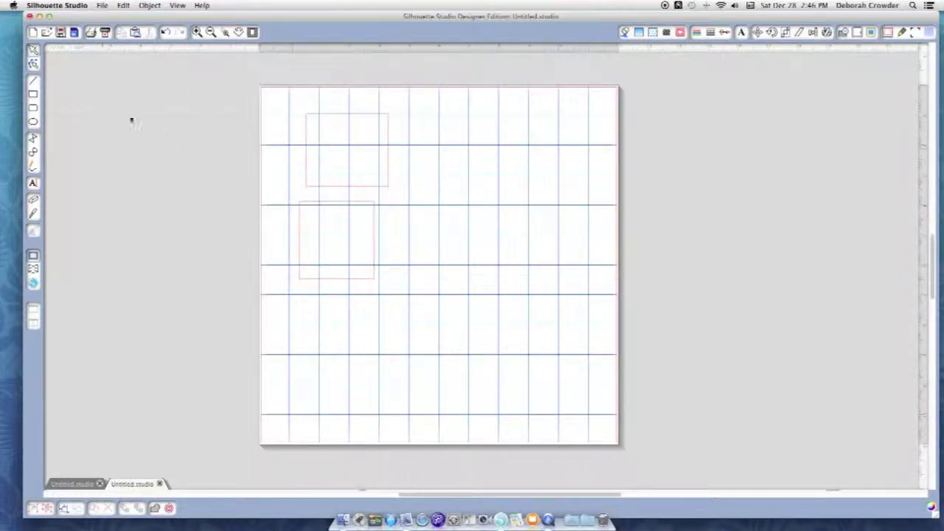
pyautogui.click(308, 155)
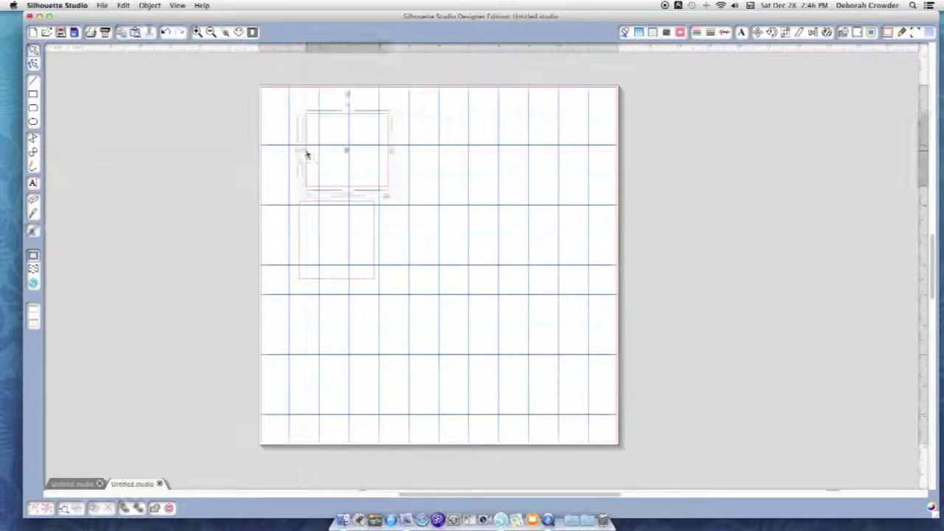
pyautogui.click(300, 206)
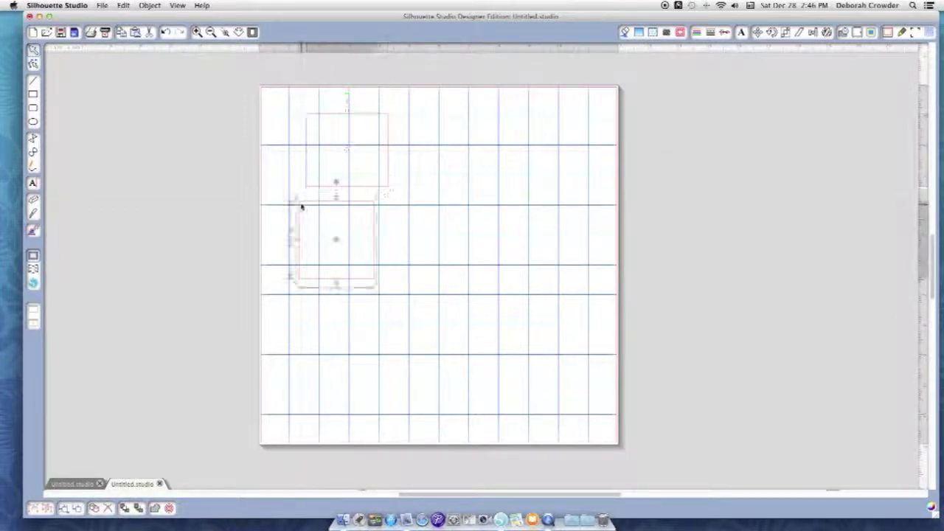
pyautogui.click(89, 89)
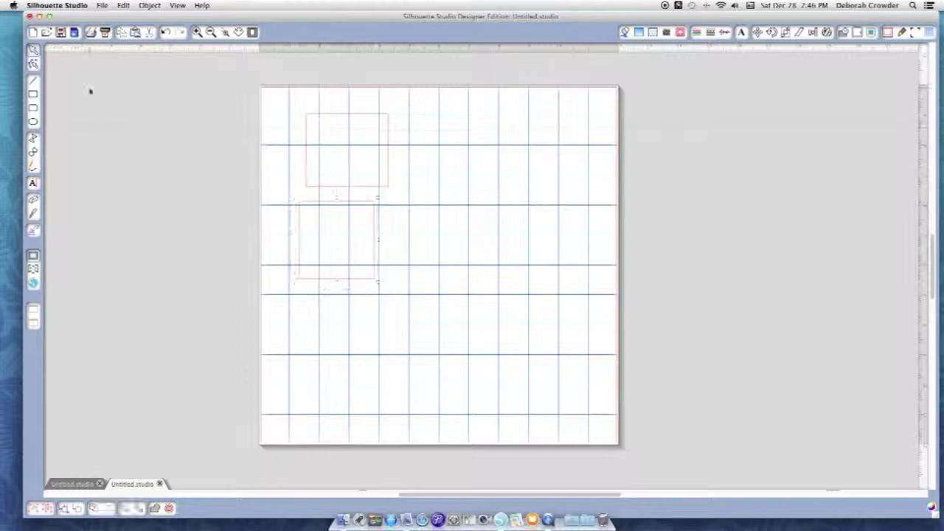
# Edit the lower rectangle's points, adding points on its top edge and pulling the edge inward into a shallow notch
pyautogui.click(310, 209)
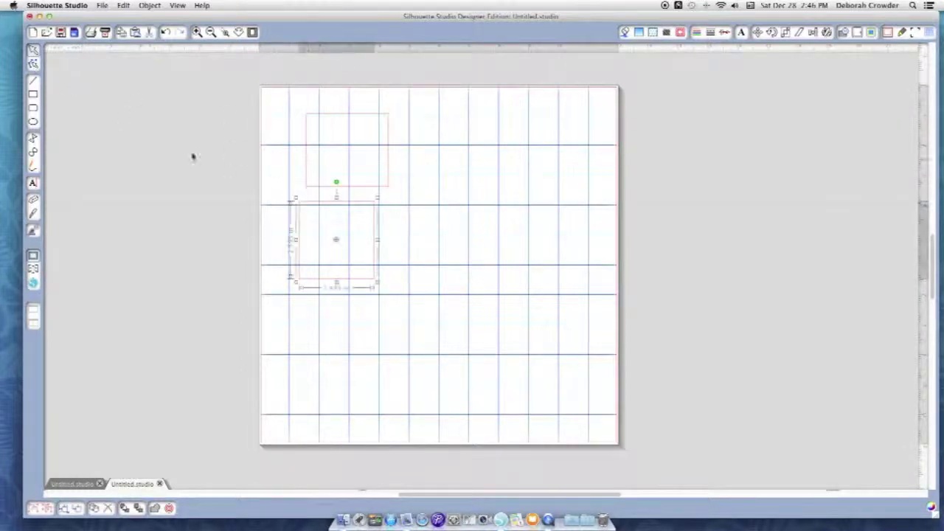
pyautogui.click(34, 64)
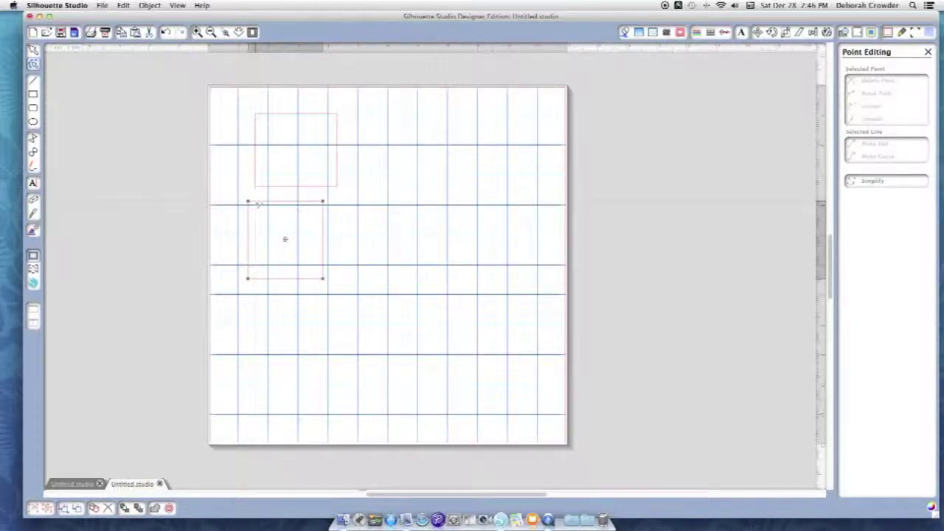
pyautogui.moveTo(250, 204)
pyautogui.mouseDown()
pyautogui.moveTo(286, 233)
pyautogui.moveTo(243, 203)
pyautogui.moveTo(255, 206)
pyautogui.mouseUp()
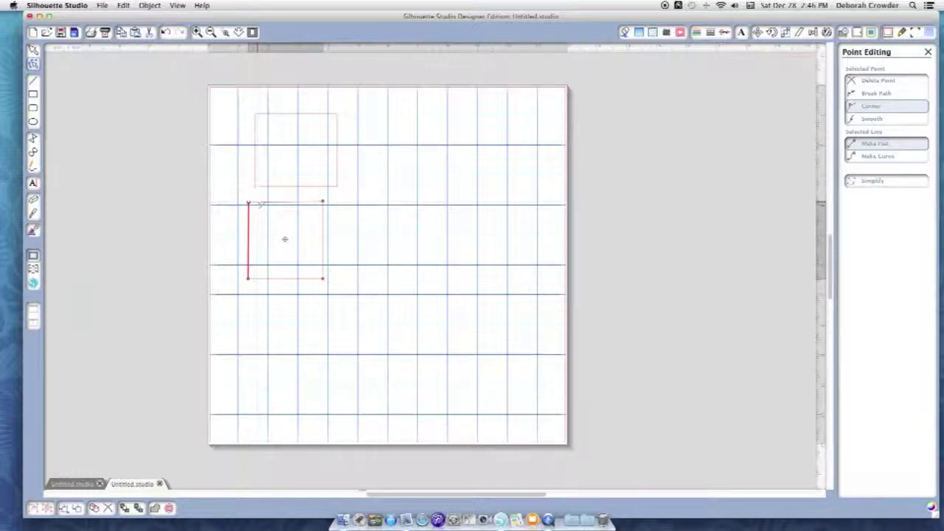
pyautogui.click(260, 204)
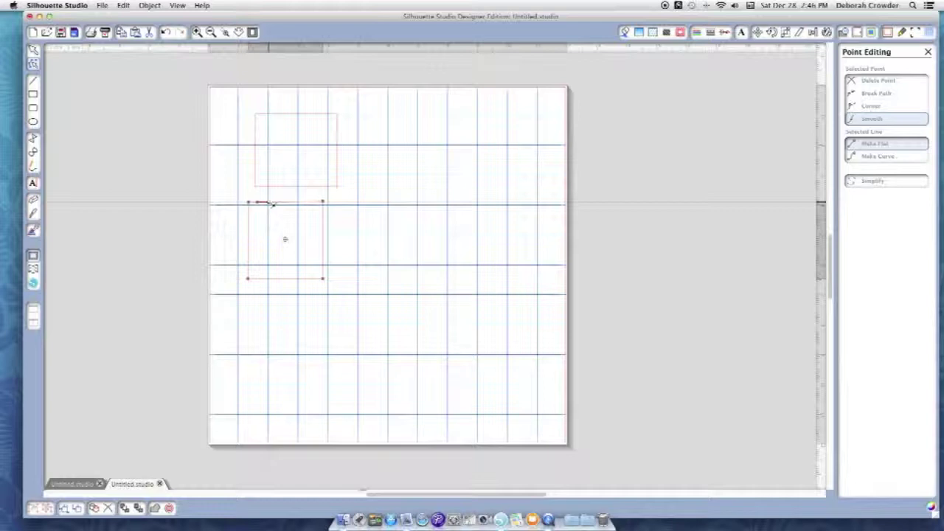
pyautogui.moveTo(284, 206); pyautogui.dragTo(260, 197)
pyautogui.click(303, 198)
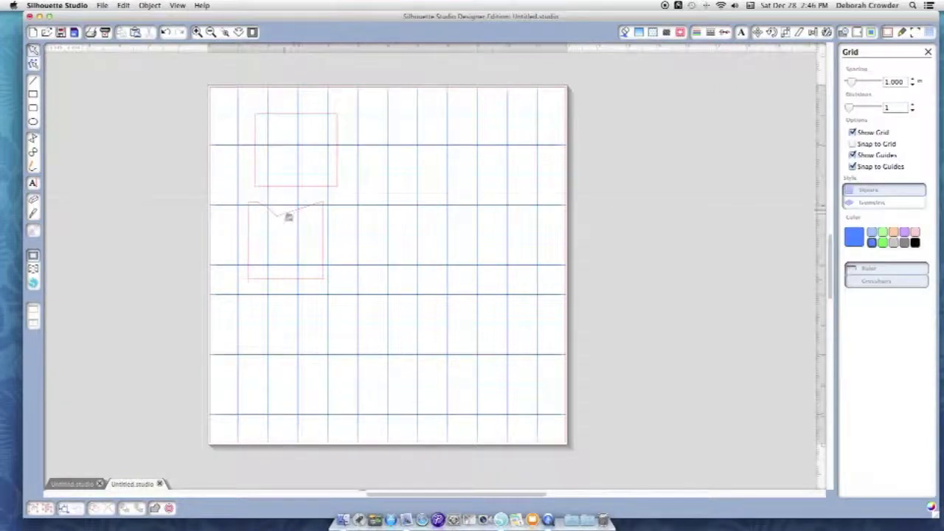
pyautogui.click(295, 213)
pyautogui.click(342, 219)
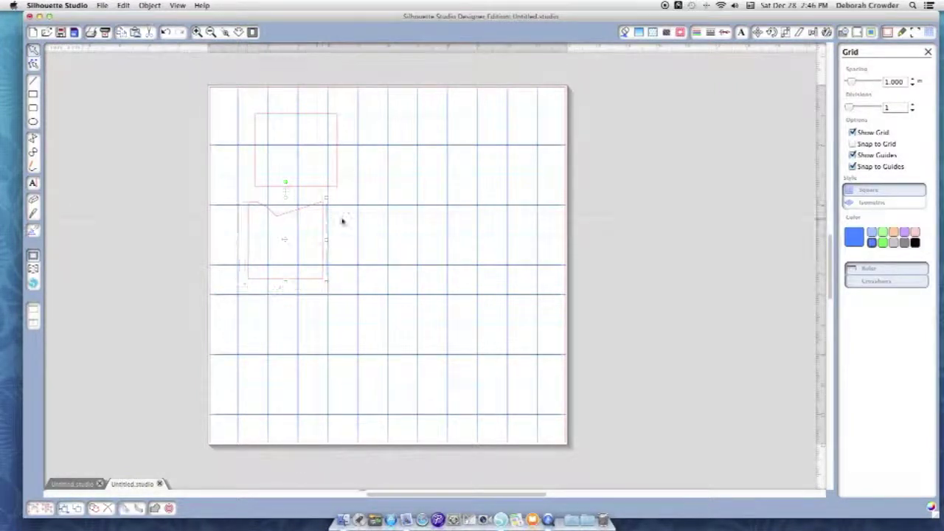
pyautogui.click(295, 213)
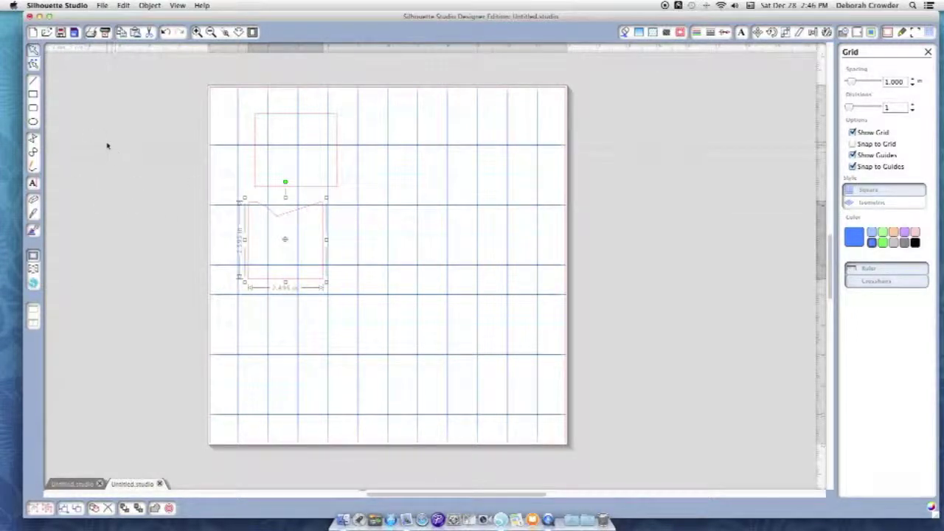
# Draw a rectangle about 2.6 by 2.5 in beside the first one and a rounded rectangle about 4.1 by 3 in below it
pyautogui.click(32, 94)
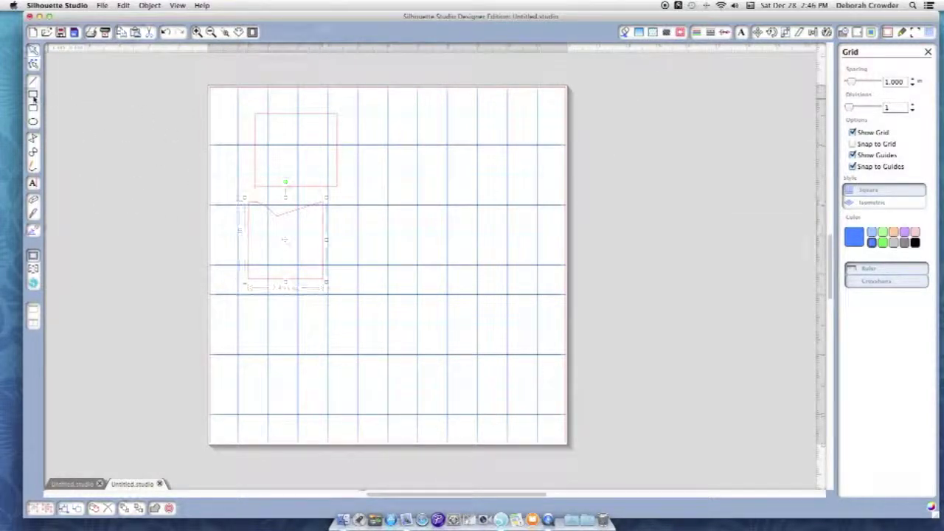
pyautogui.moveTo(363, 127); pyautogui.dragTo(443, 204)
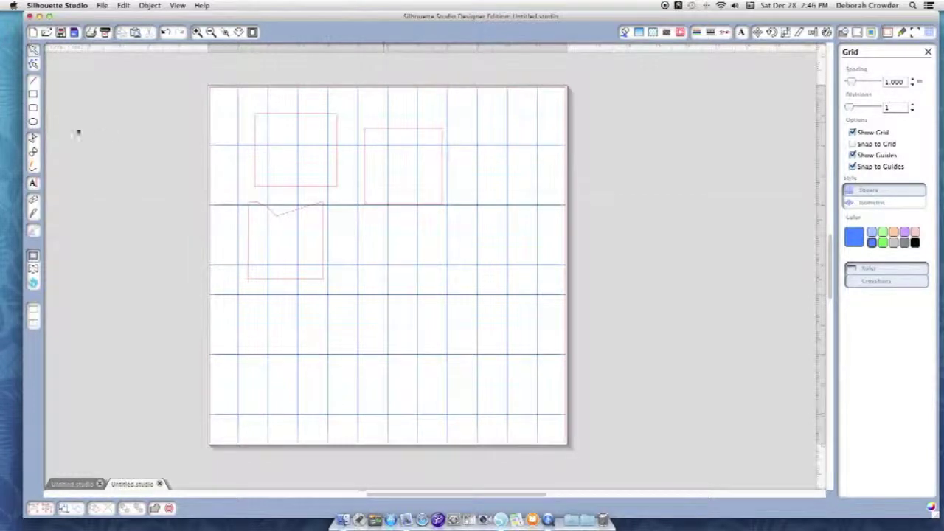
pyautogui.click(32, 108)
pyautogui.moveTo(365, 225); pyautogui.dragTo(489, 315)
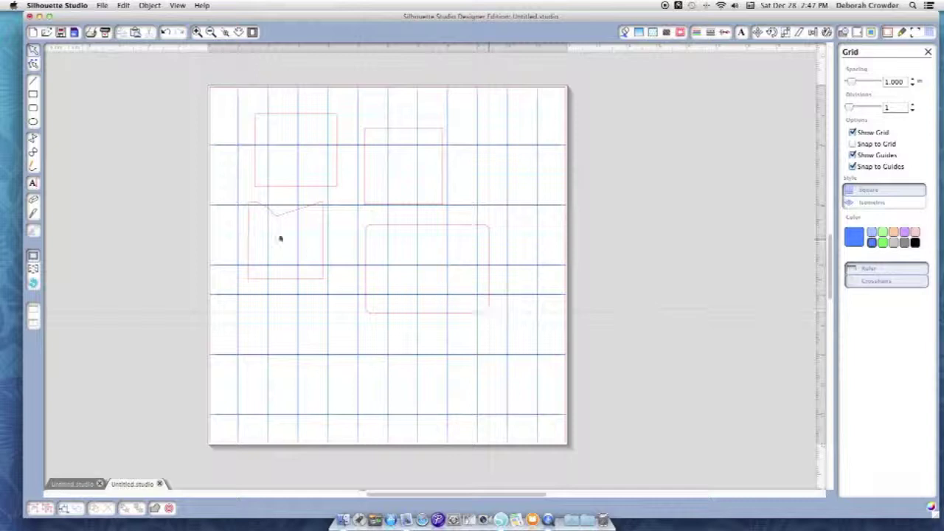
# Draw a circle about 2.75 in across below the notched shape and select it
pyautogui.click(33, 123)
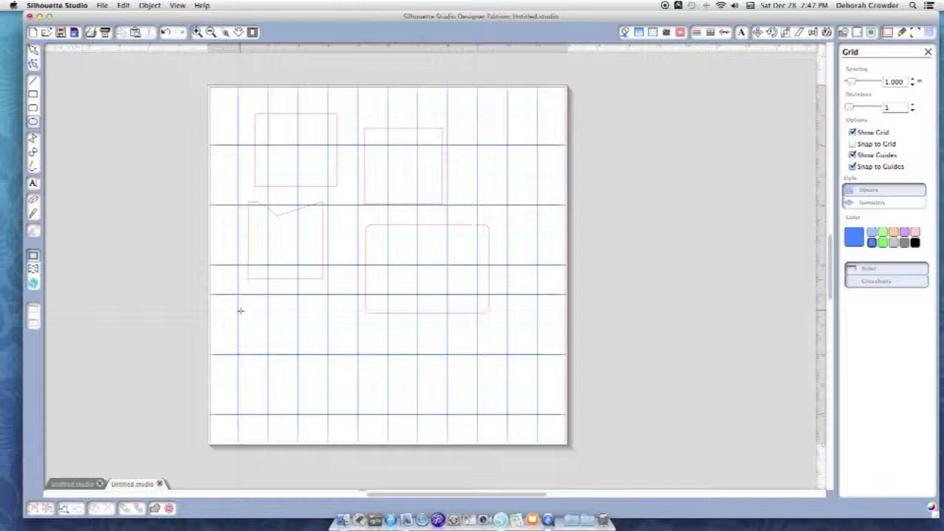
pyautogui.moveTo(240, 311); pyautogui.dragTo(300, 420)
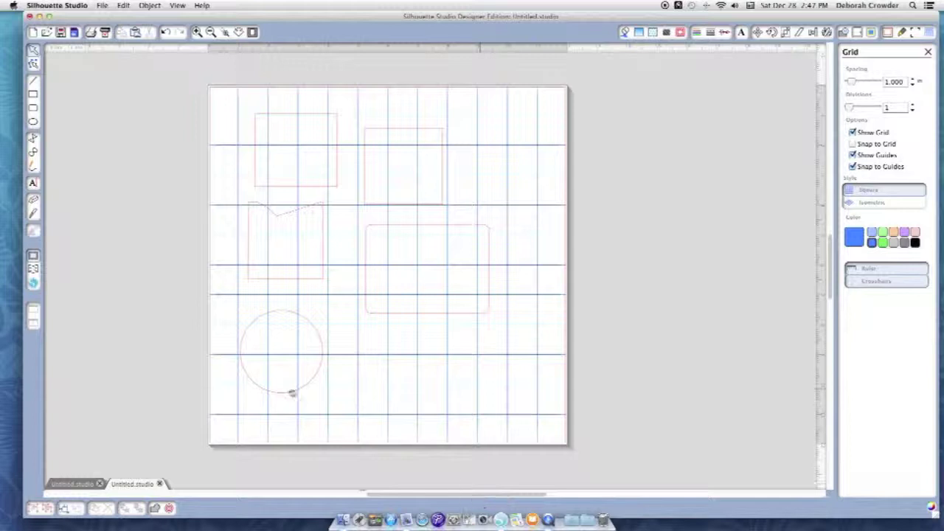
pyautogui.click(292, 393)
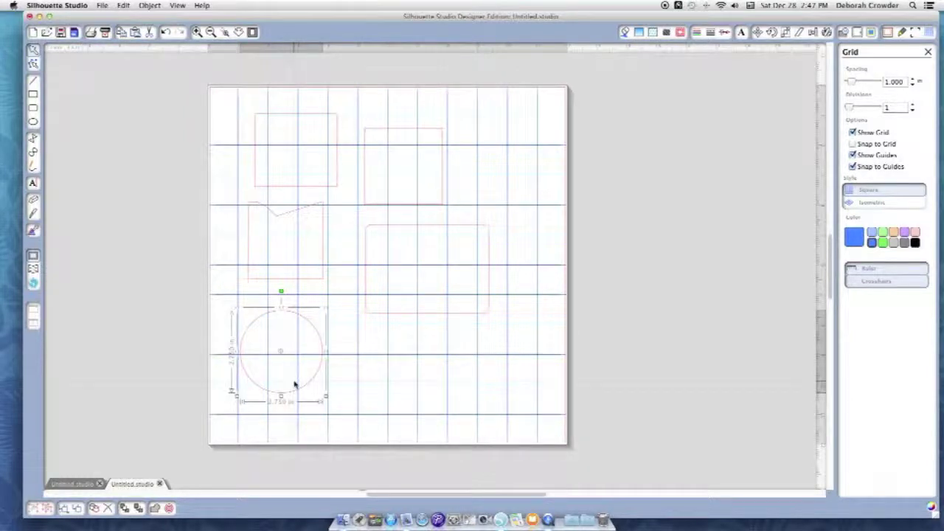
# Delete all the drawn shapes from the page
pyautogui.moveTo(228, 85); pyautogui.dragTo(421, 467)
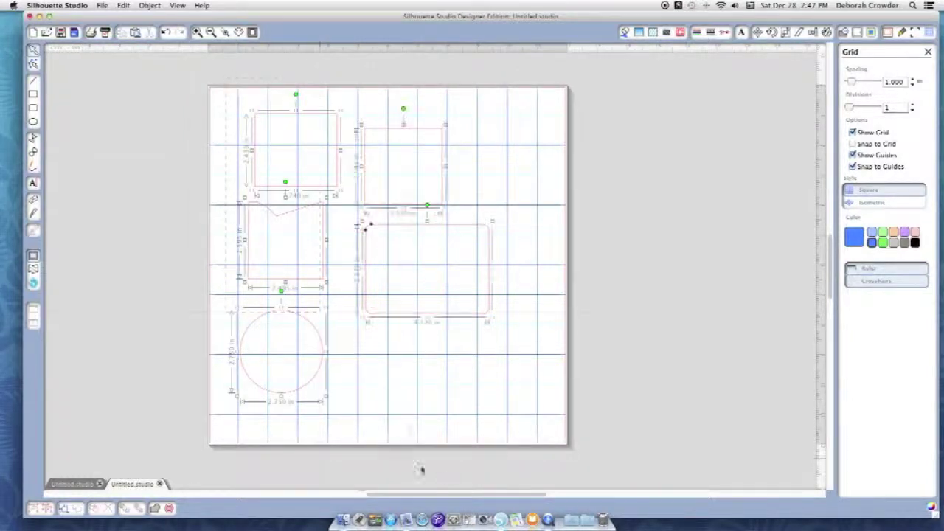
pyautogui.press('Delete')
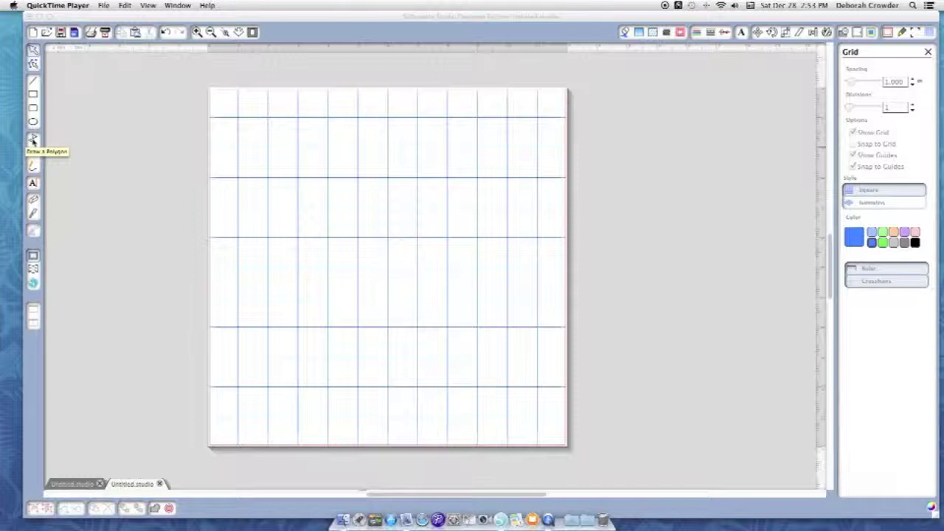
# Draw a closed five-point polygon about 3.9 by 2.6 in, with one side notched inward, near the page's upper-left corner
pyautogui.click(32, 140)
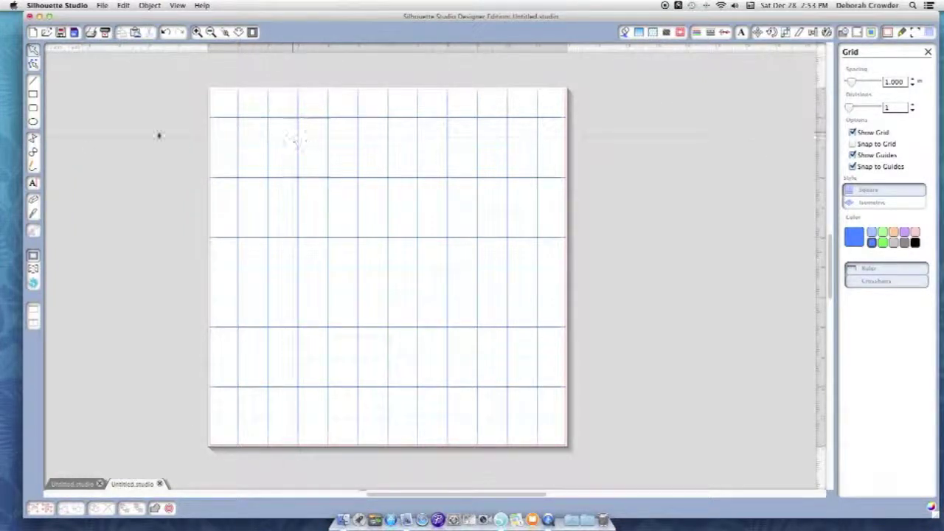
pyautogui.click(33, 139)
pyautogui.click(260, 119)
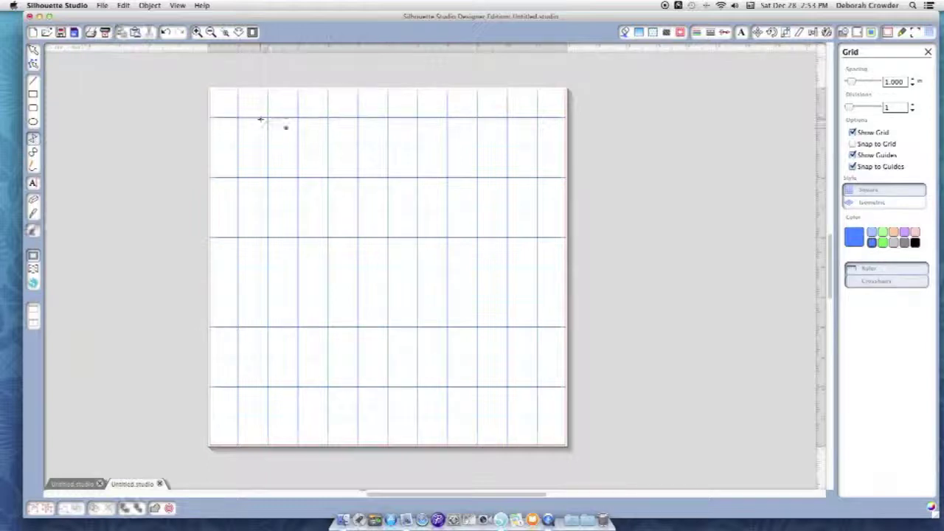
pyautogui.click(355, 148)
pyautogui.click(310, 197)
pyautogui.click(239, 194)
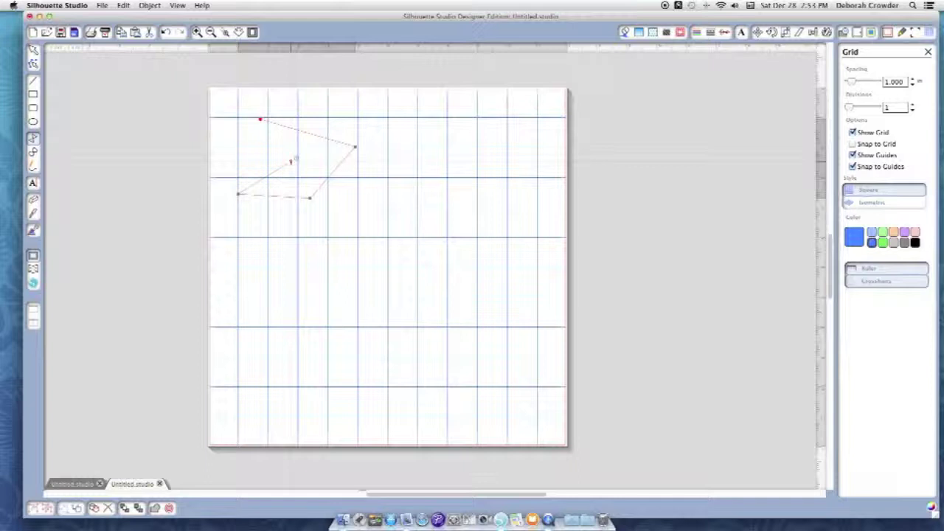
pyautogui.click(291, 159)
pyautogui.click(260, 119)
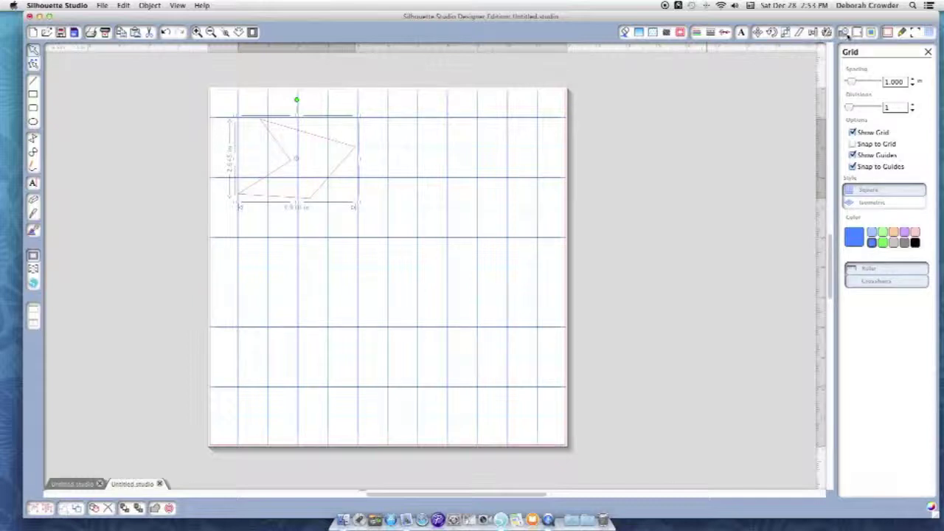
# Create an internal offset of the polygon at a distance of 0.225 in and close the offset settings
pyautogui.click(858, 32)
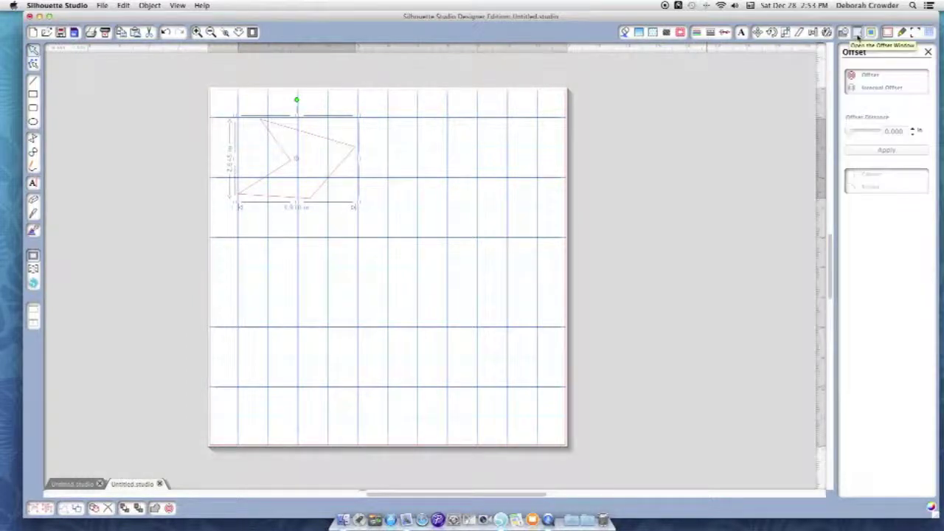
pyautogui.click(870, 88)
pyautogui.moveTo(851, 131); pyautogui.dragTo(858, 133)
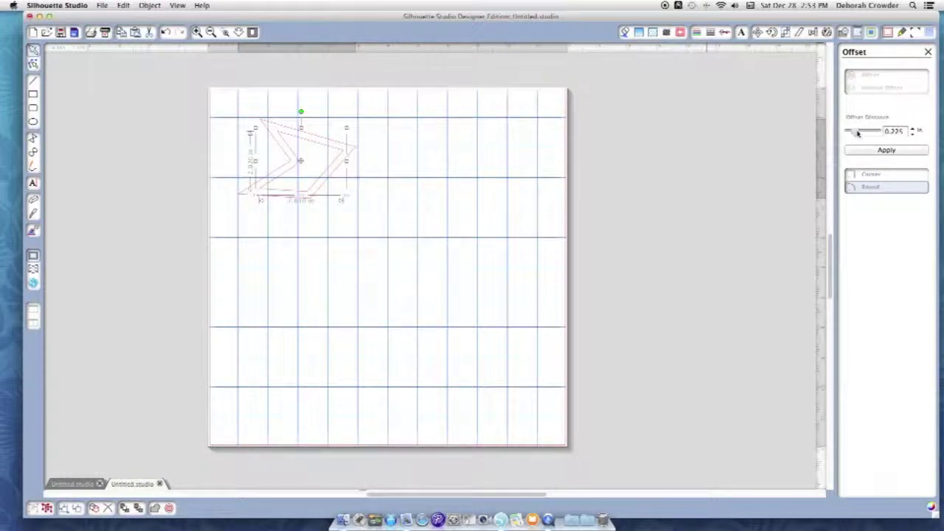
pyautogui.click(927, 53)
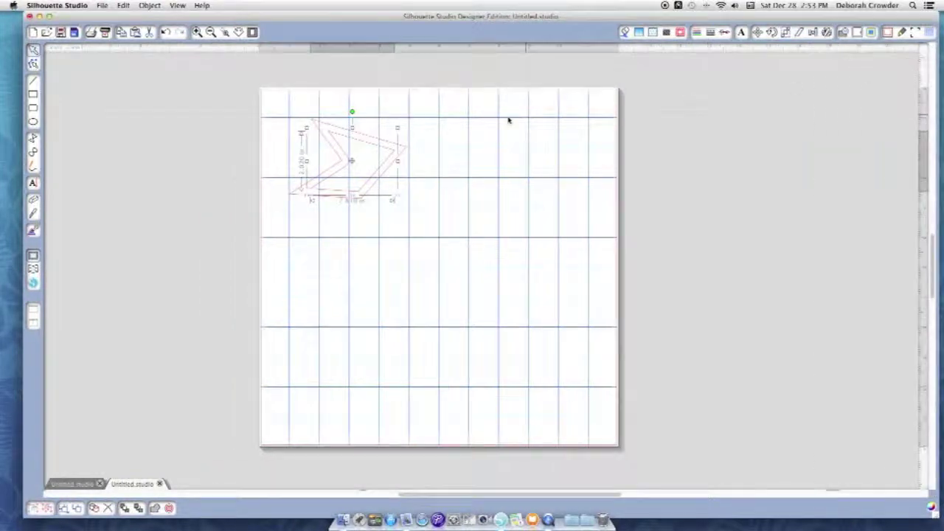
# Delete the polygon together with its internal offset
pyautogui.click(434, 165)
pyautogui.moveTo(297, 122); pyautogui.dragTo(412, 226)
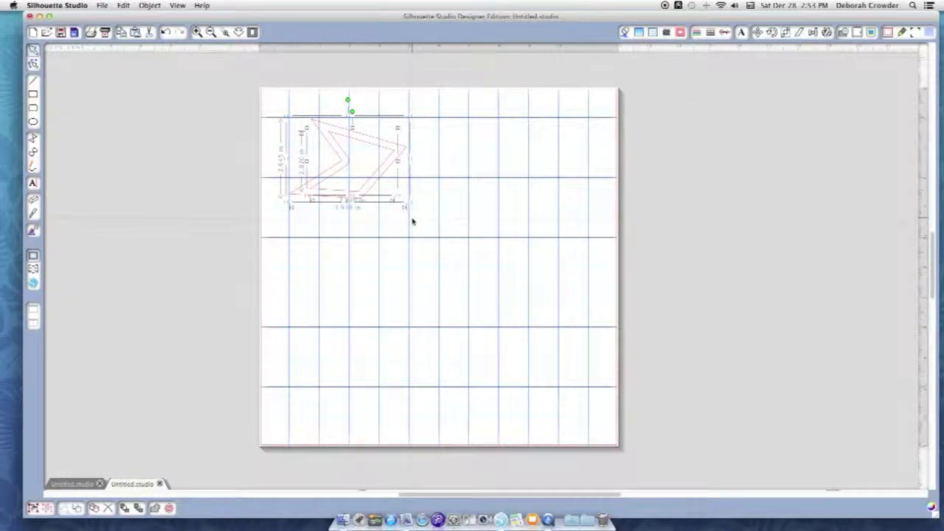
pyautogui.press('Delete')
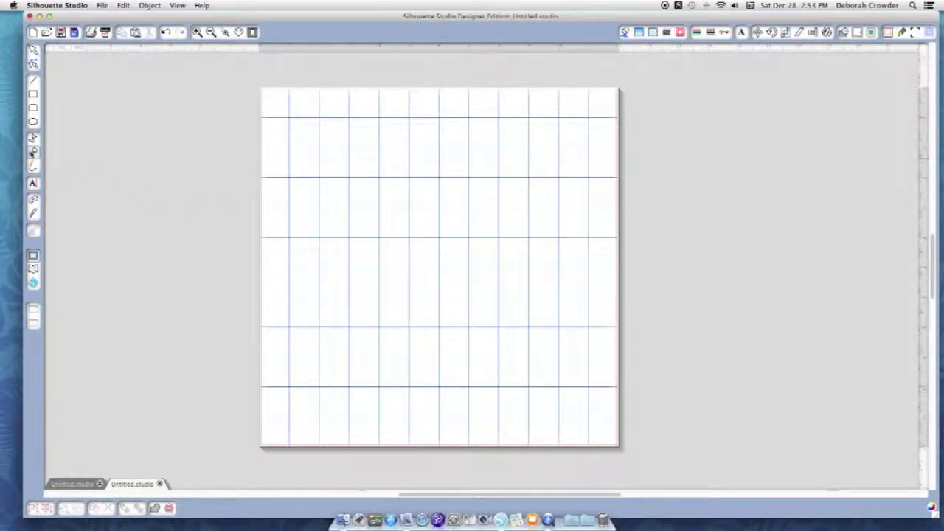
# Draw a closed curved freeform shape about 5.5 by 6.6 in, with a deep inward bend on its right side
pyautogui.click(33, 152)
pyautogui.click(317, 144)
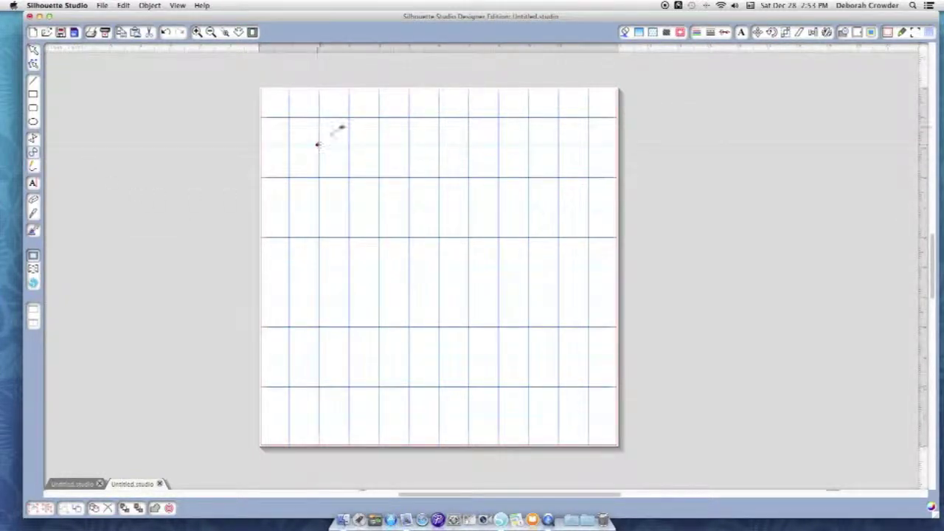
pyautogui.click(358, 122)
pyautogui.click(400, 130)
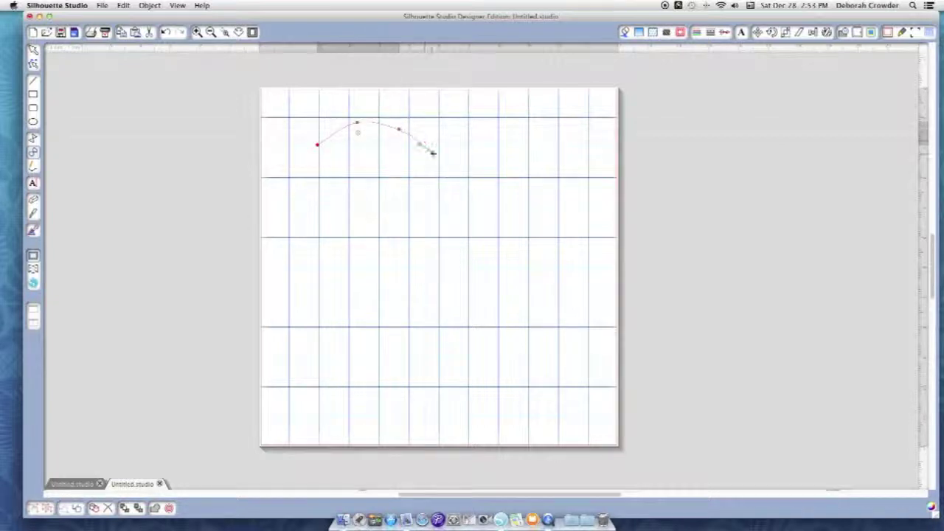
pyautogui.click(434, 154)
pyautogui.click(447, 184)
pyautogui.click(405, 214)
pyautogui.click(399, 252)
pyautogui.click(465, 252)
pyautogui.click(466, 281)
pyautogui.click(466, 303)
pyautogui.click(442, 314)
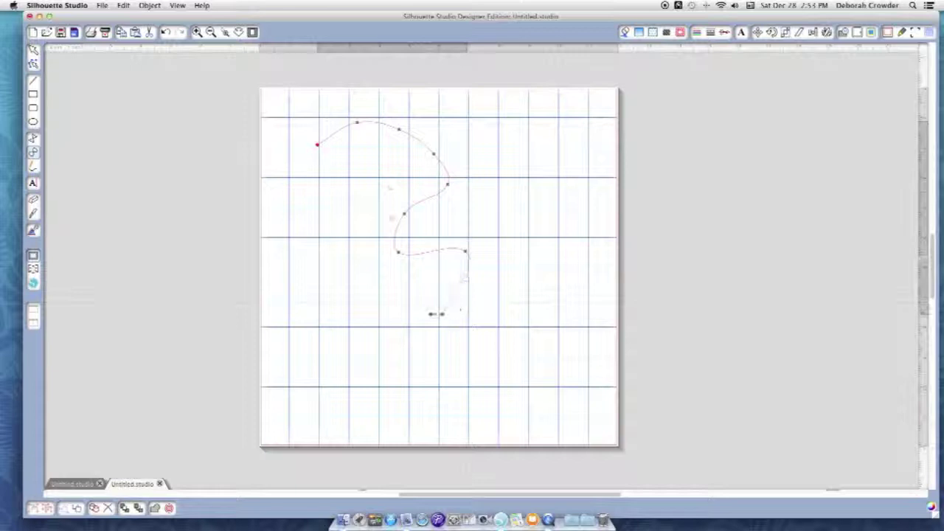
pyautogui.click(311, 293)
pyautogui.click(315, 211)
pyautogui.click(317, 146)
# Delete the curved shape from the page
pyautogui.click(419, 206)
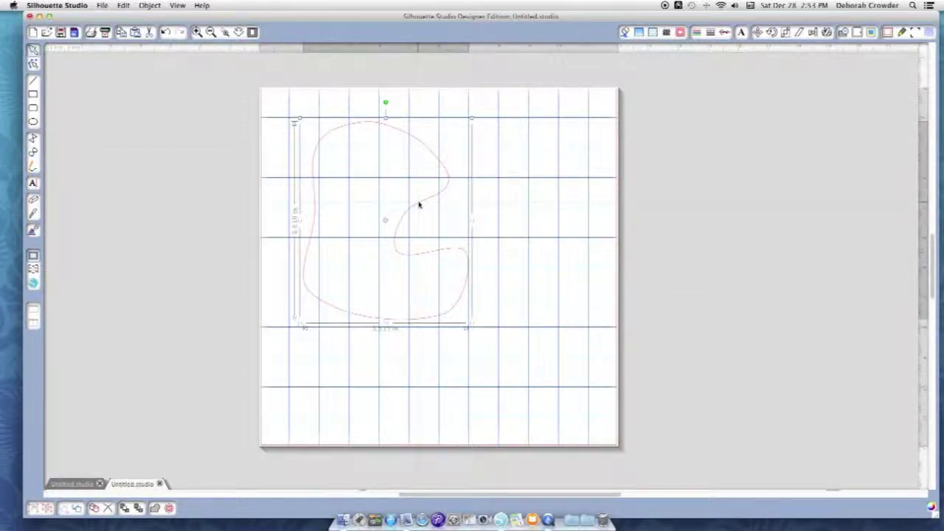
pyautogui.press('Delete')
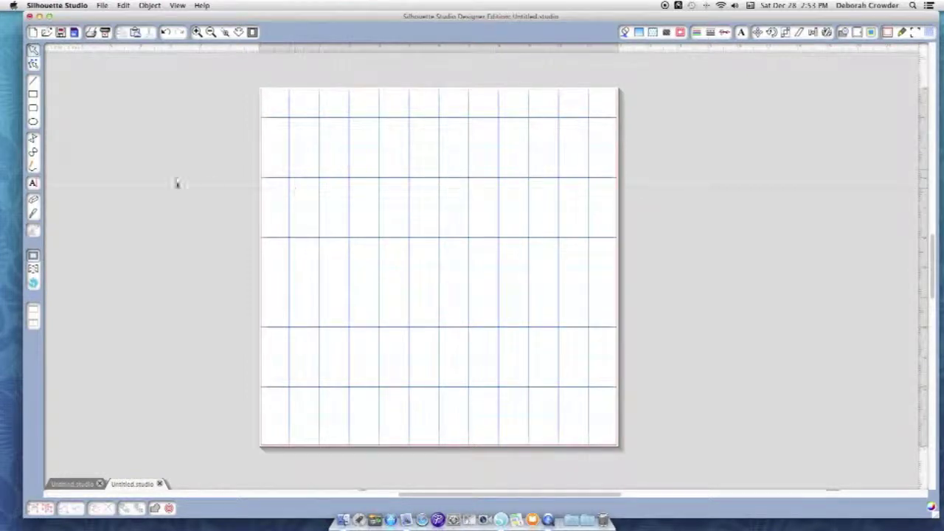
# Draw a closed freehand shape about 6.5 by 6.2 in, with a deep dip in its upper edge
pyautogui.click(34, 168)
pyautogui.press('v')
pyautogui.click(32, 167)
pyautogui.moveTo(303, 139)
pyautogui.mouseDown()
pyautogui.moveTo(352, 137)
pyautogui.moveTo(331, 198)
pyautogui.moveTo(334, 226)
pyautogui.moveTo(363, 238)
pyautogui.moveTo(392, 236)
pyautogui.moveTo(421, 189)
pyautogui.moveTo(404, 152)
pyautogui.moveTo(416, 127)
pyautogui.moveTo(449, 128)
pyautogui.moveTo(496, 182)
pyautogui.moveTo(491, 162)
pyautogui.moveTo(482, 294)
pyautogui.moveTo(431, 309)
pyautogui.moveTo(379, 301)
pyautogui.moveTo(321, 263)
pyautogui.mouseUp()
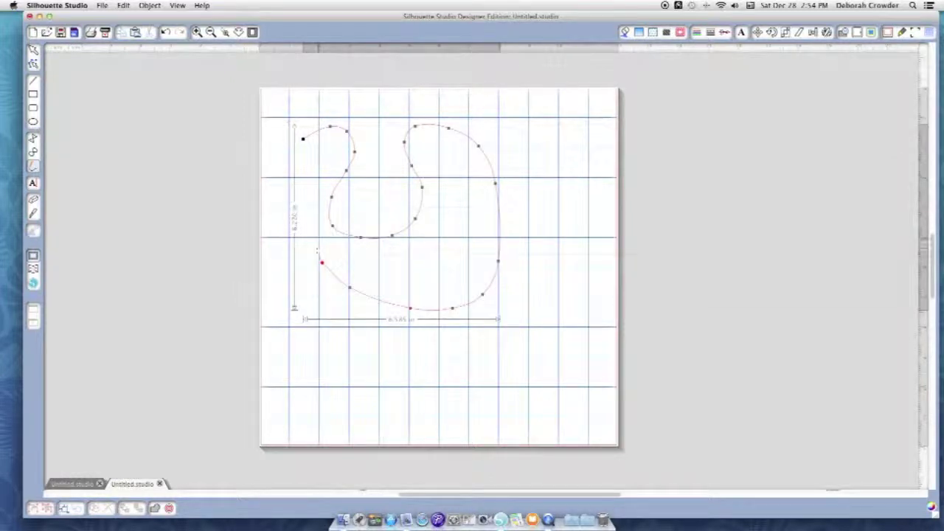
pyautogui.moveTo(324, 169)
pyautogui.mouseDown()
pyautogui.moveTo(328, 143)
pyautogui.moveTo(305, 142)
pyautogui.mouseUp()
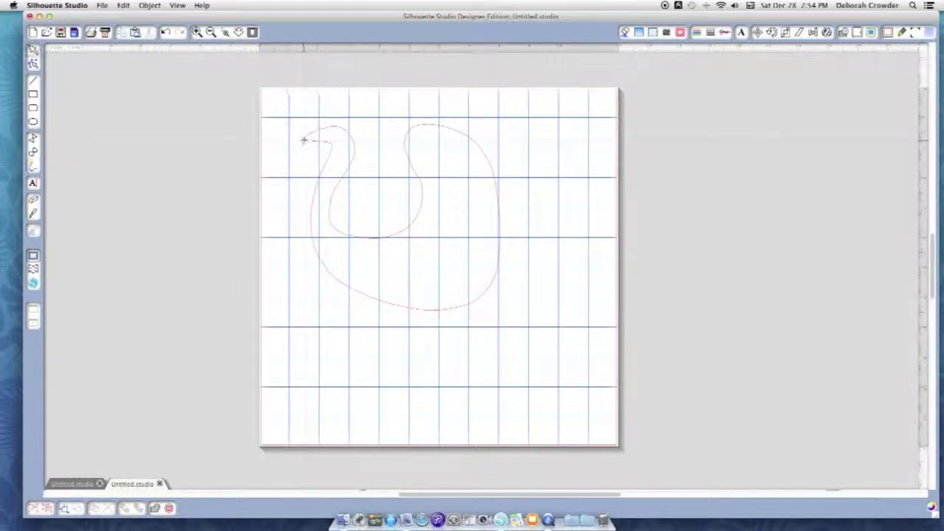
# Delete the freehand shape from the page
pyautogui.click(382, 240)
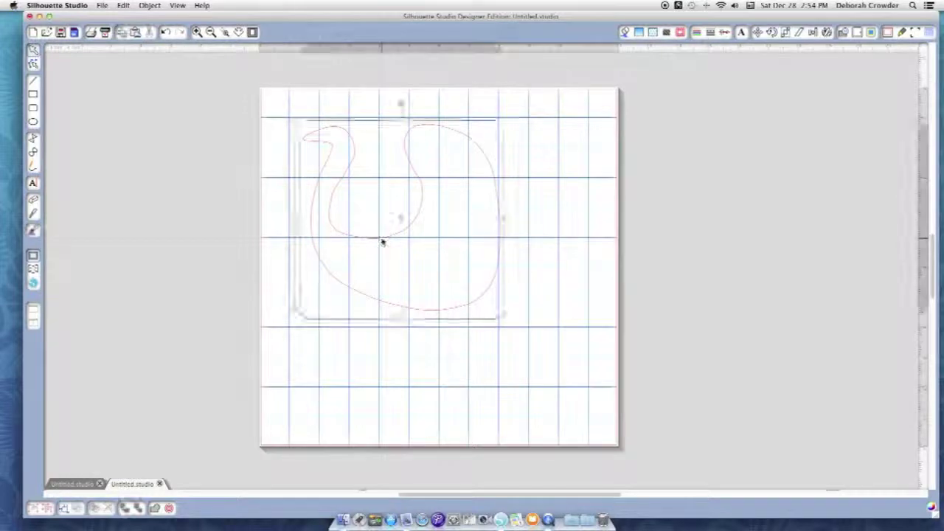
pyautogui.press('Delete')
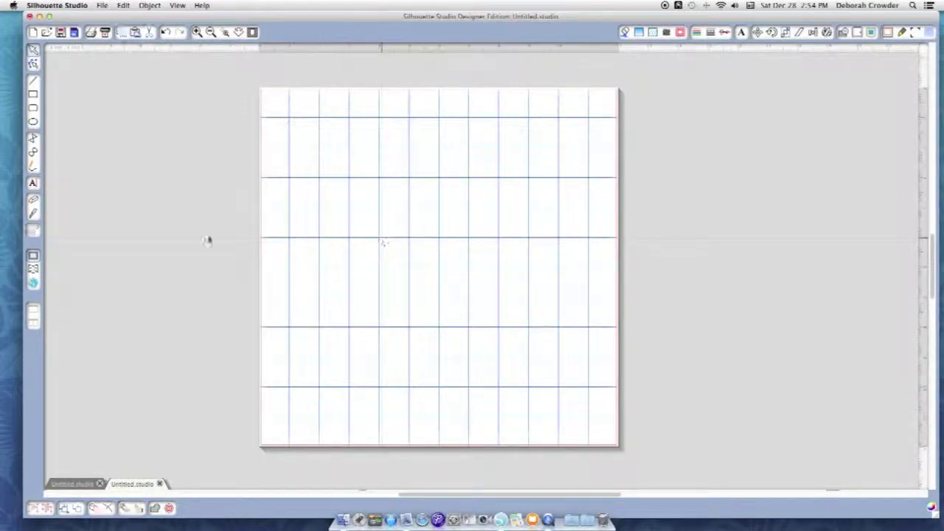
pyautogui.click(33, 183)
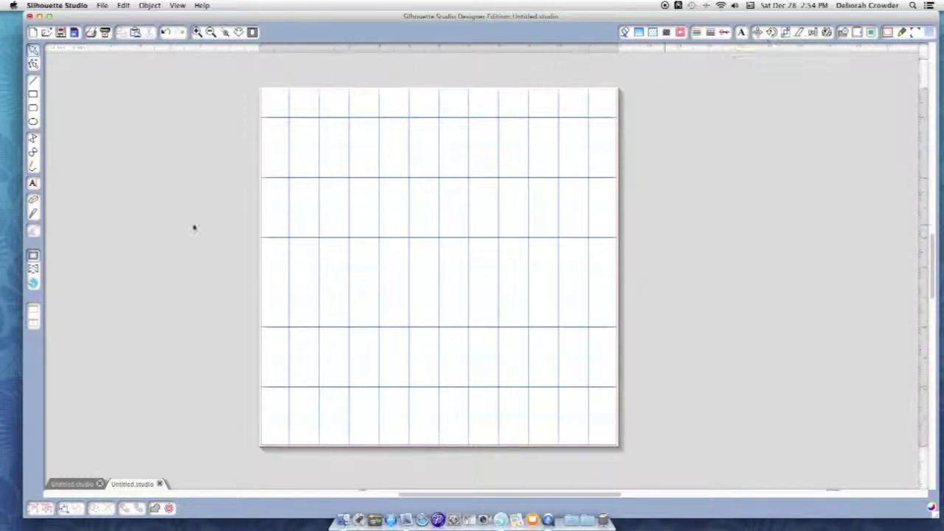
# Draw a closed five-sided polygon in the upper-left part of the page
pyautogui.click(32, 138)
pyautogui.click(312, 153)
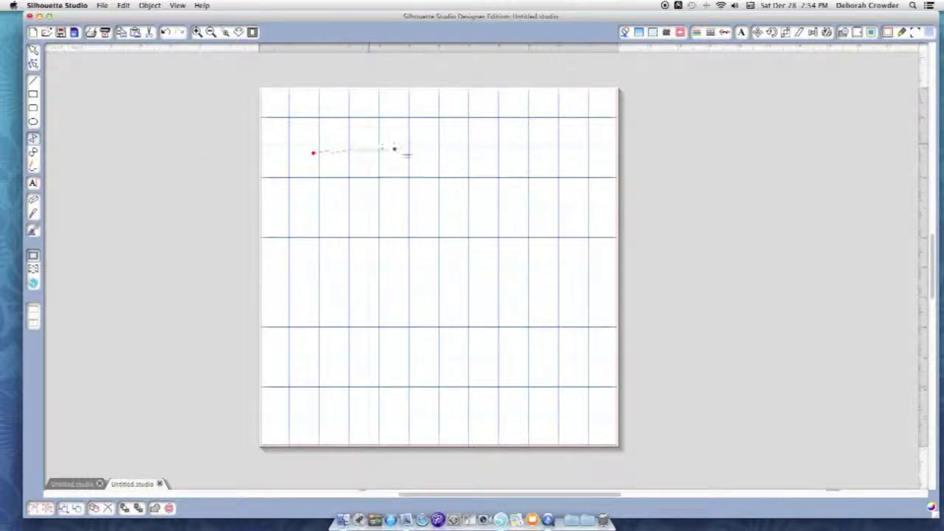
pyautogui.click(413, 172)
pyautogui.click(414, 216)
pyautogui.click(336, 287)
pyautogui.click(300, 229)
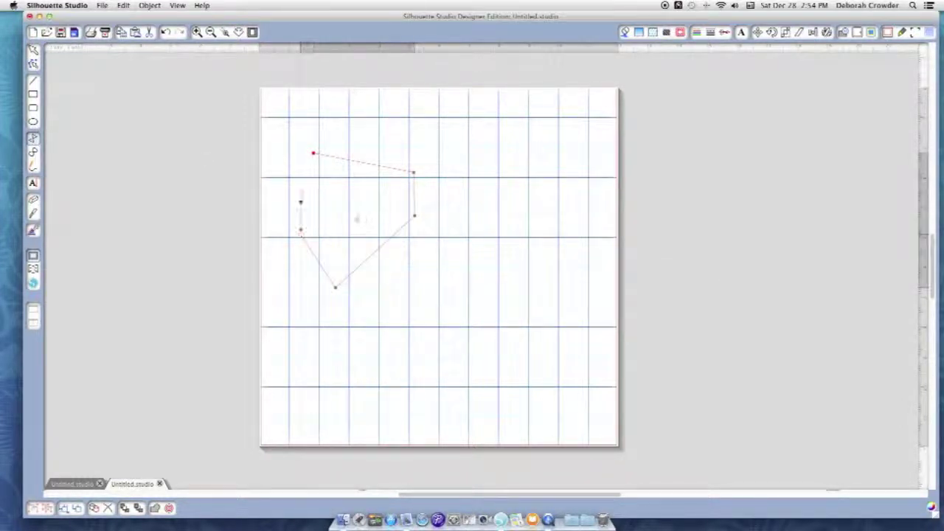
pyautogui.click(313, 153)
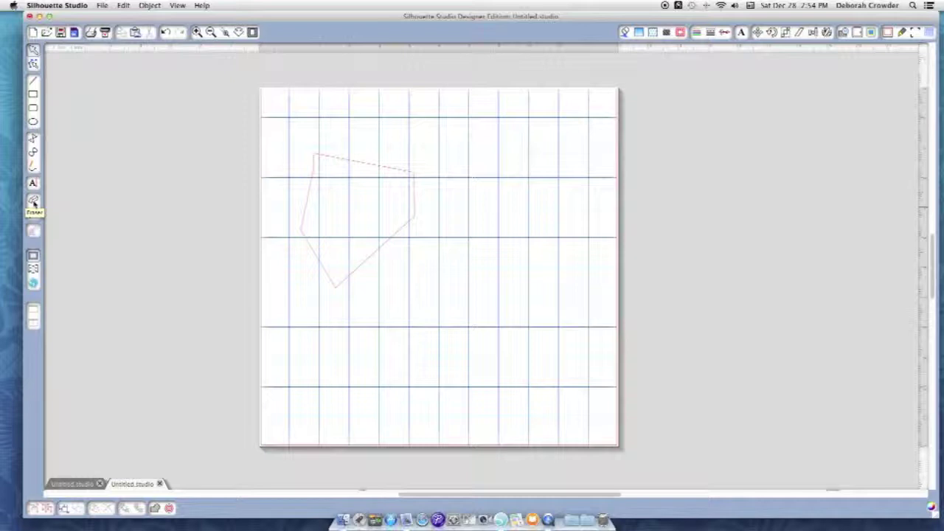
# Erase the polygon's upper-right corner with a round Eraser 0.600 in wide, treating unfilled shapes as Solid
pyautogui.click(34, 204)
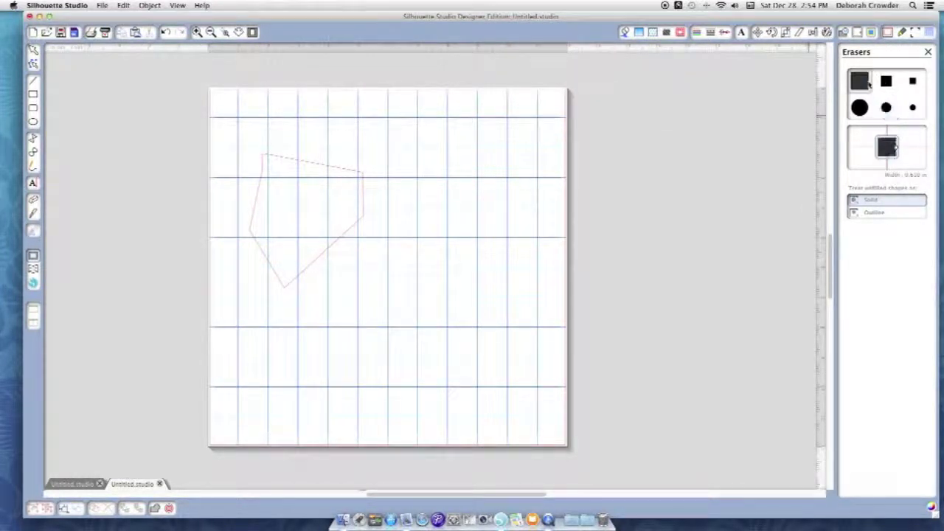
pyautogui.click(914, 108)
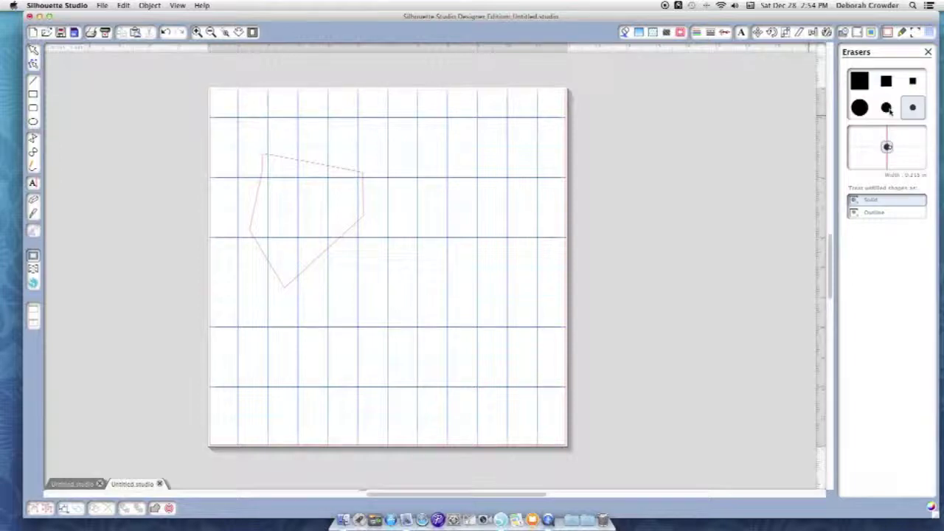
pyautogui.click(886, 108)
pyautogui.moveTo(892, 147); pyautogui.dragTo(893, 148)
pyautogui.click(913, 108)
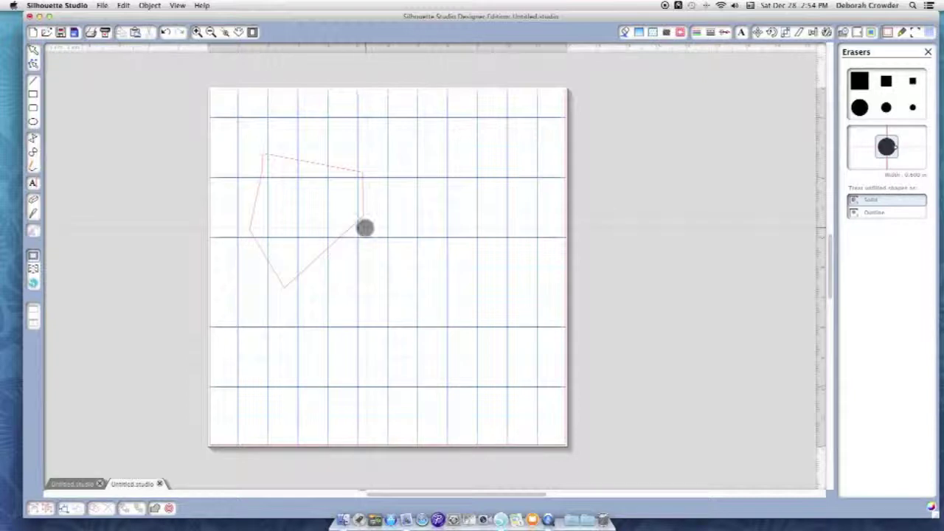
pyautogui.moveTo(364, 212)
pyautogui.mouseDown()
pyautogui.moveTo(362, 174)
pyautogui.moveTo(331, 165)
pyautogui.mouseUp()
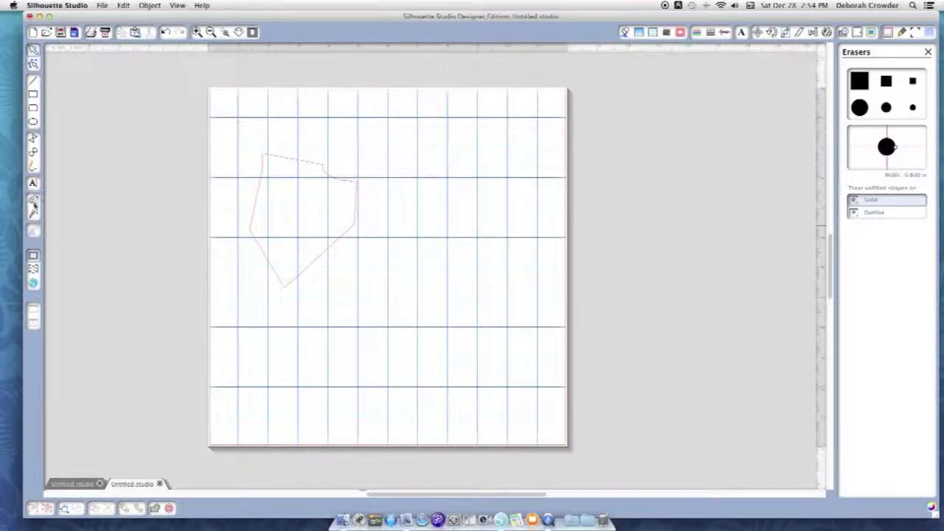
# Erase the polygon's right side with unfilled shapes treated as Outline, and delete the remaining lines
pyautogui.click(871, 213)
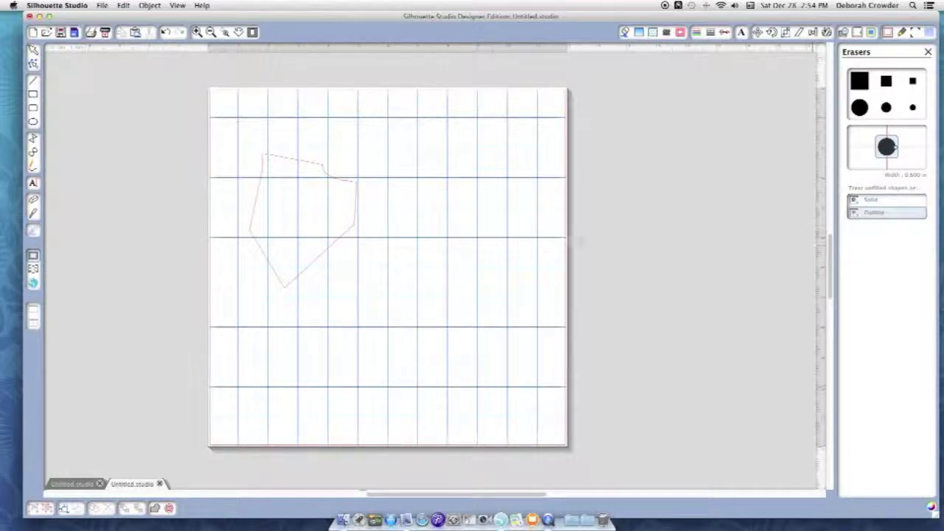
pyautogui.moveTo(356, 237)
pyautogui.mouseDown()
pyautogui.moveTo(355, 187)
pyautogui.moveTo(304, 142)
pyautogui.mouseUp()
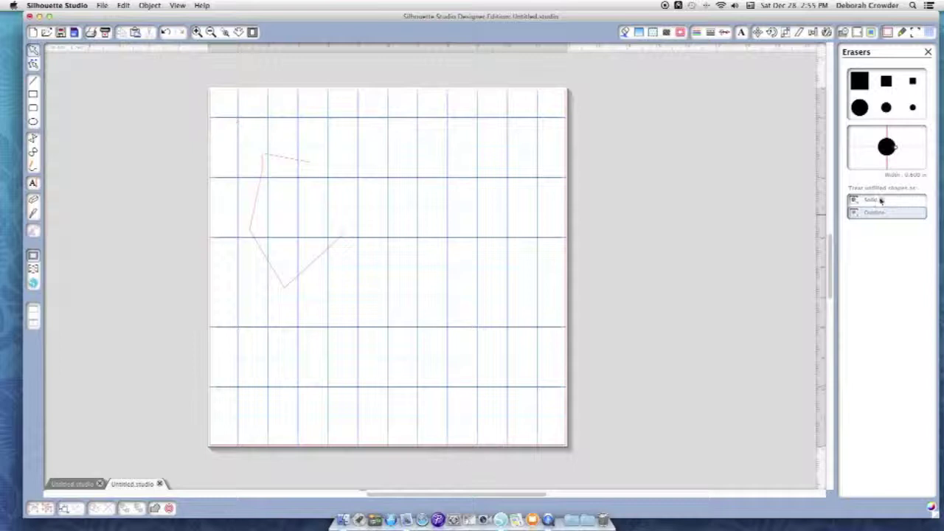
pyautogui.moveTo(213, 114); pyautogui.dragTo(361, 312)
pyautogui.press('Delete')
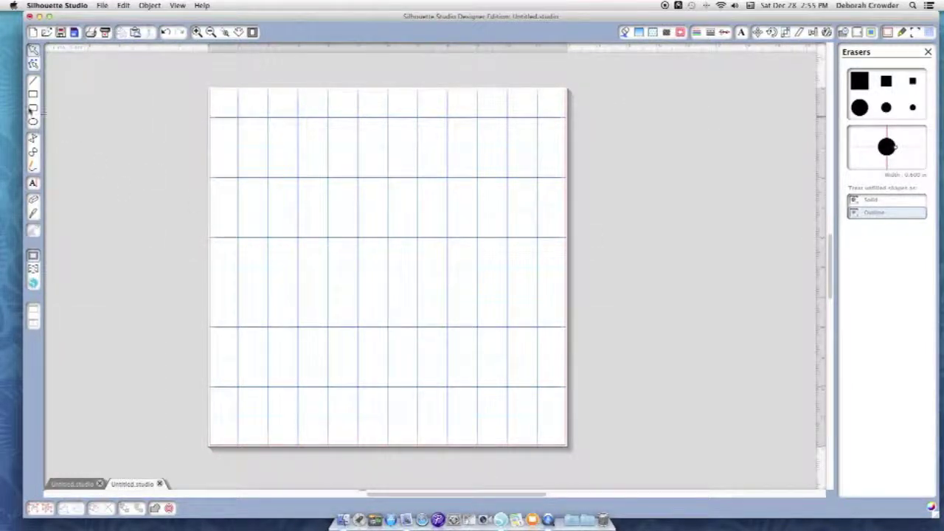
# Draw an orange-filled rectangle about 5.9 by 6.2 in on the upper part of the page and shift it slightly right
pyautogui.click(33, 95)
pyautogui.moveTo(229, 126)
pyautogui.mouseDown()
pyautogui.moveTo(462, 317)
pyautogui.moveTo(421, 320)
pyautogui.moveTo(415, 311)
pyautogui.mouseUp()
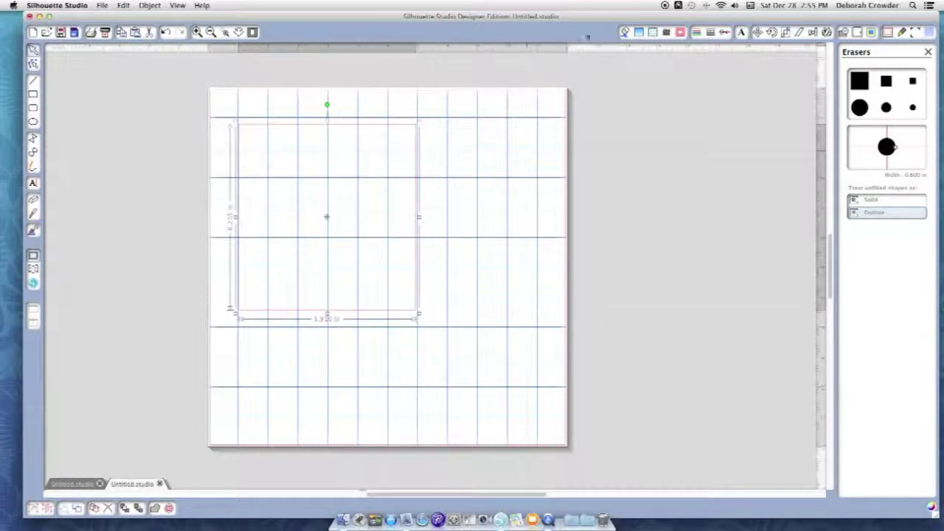
pyautogui.click(625, 32)
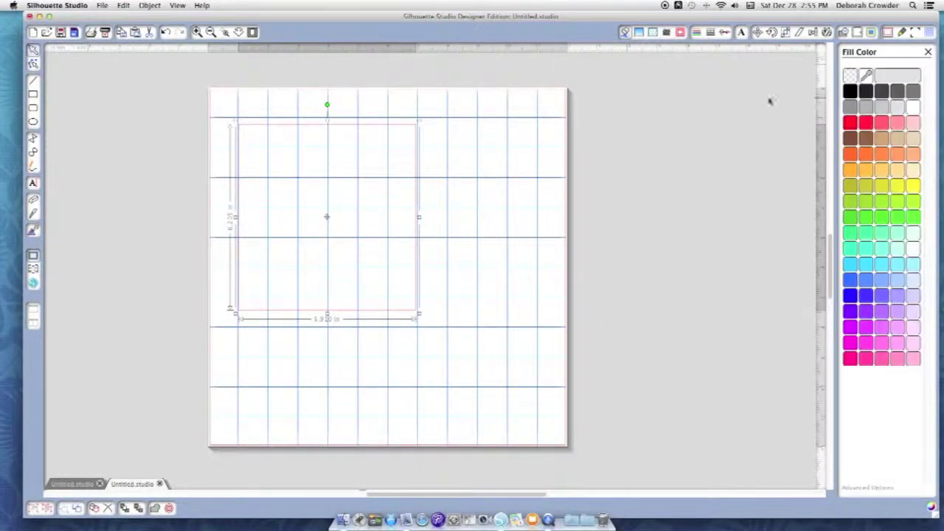
pyautogui.click(884, 152)
pyautogui.click(529, 266)
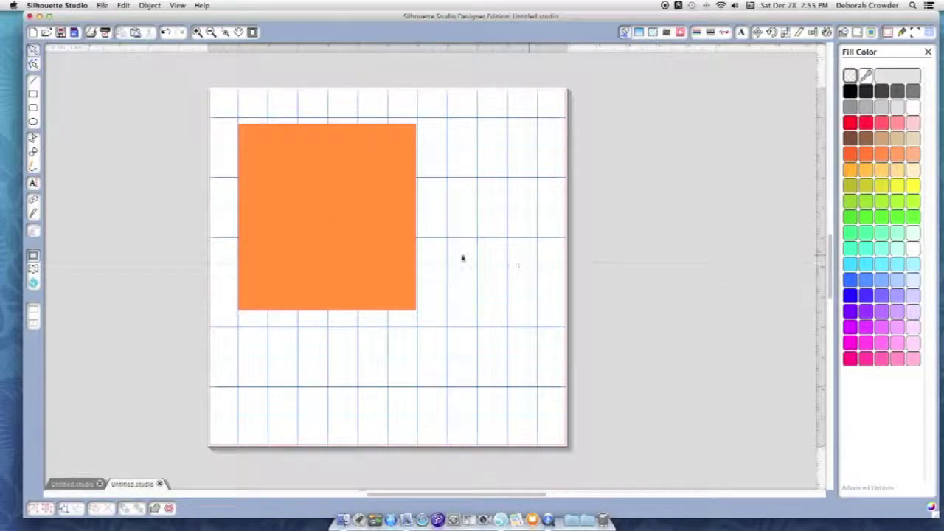
pyautogui.moveTo(405, 257); pyautogui.dragTo(420, 257)
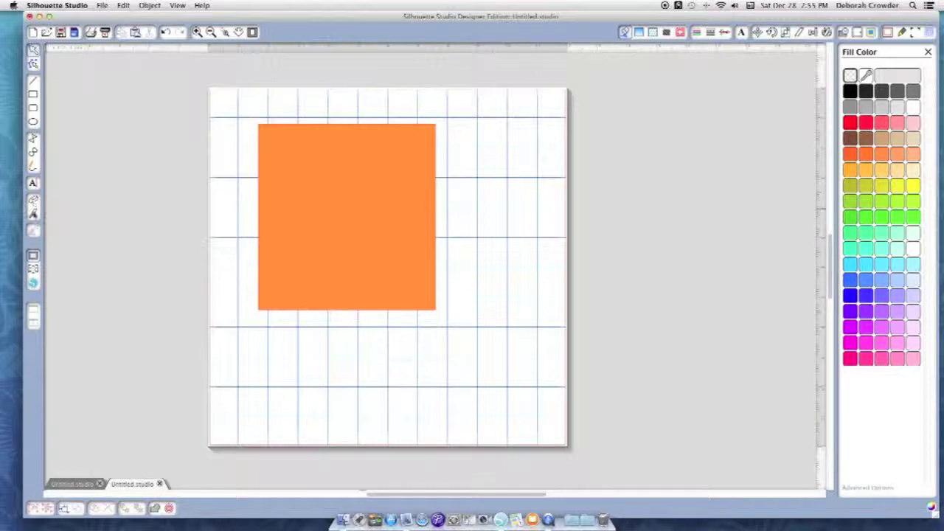
# Cut the orange rectangle's upper-left corner off diagonally with the Straight knife and move the triangular piece away
pyautogui.click(33, 214)
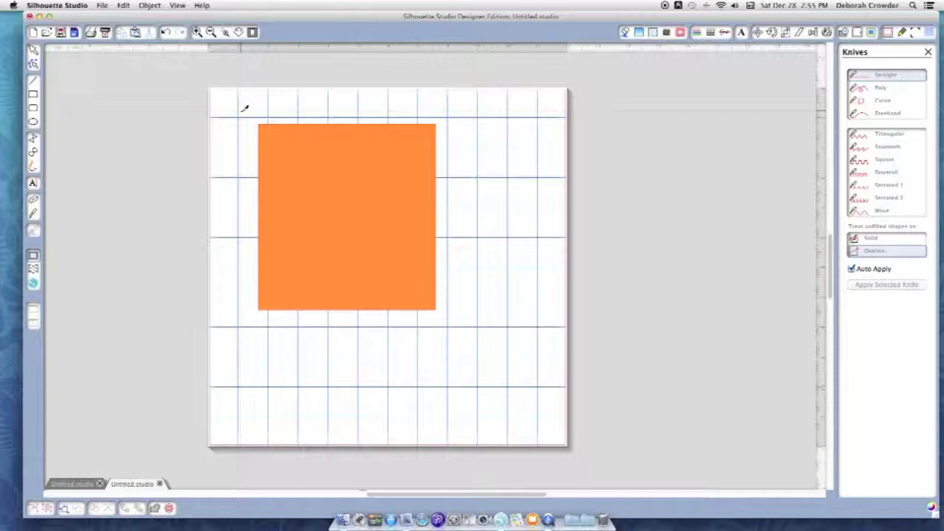
pyautogui.moveTo(232, 191); pyautogui.dragTo(433, 97)
pyautogui.moveTo(309, 137); pyautogui.dragTo(305, 125)
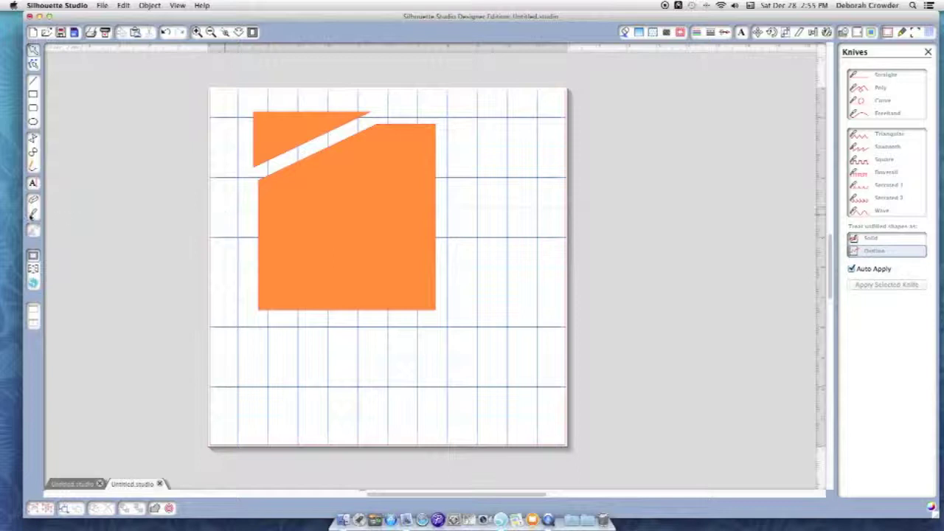
# Cut the large orange piece horizontally across with the Knife and move its lower part down
pyautogui.click(33, 215)
pyautogui.moveTo(225, 234); pyautogui.dragTo(432, 272)
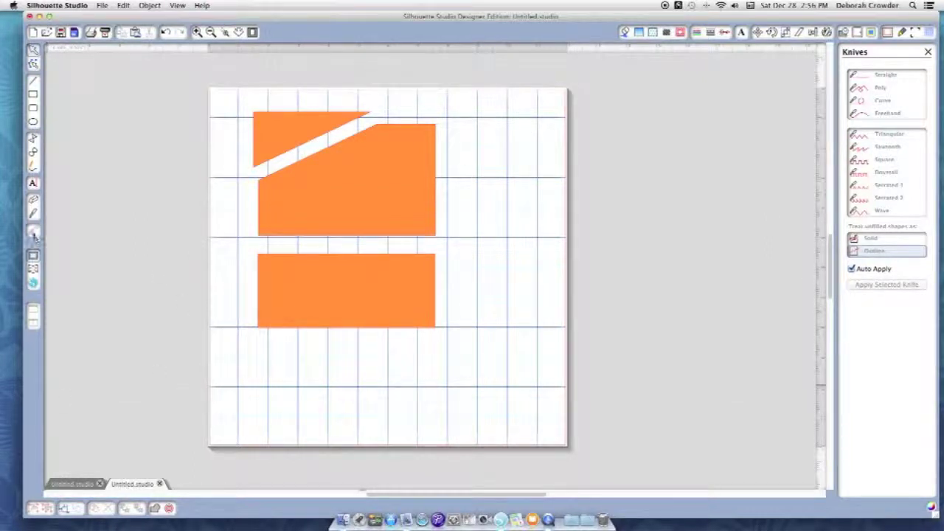
# Fill the lower rectangular piece with a pink floral fill pattern
pyautogui.click(318, 299)
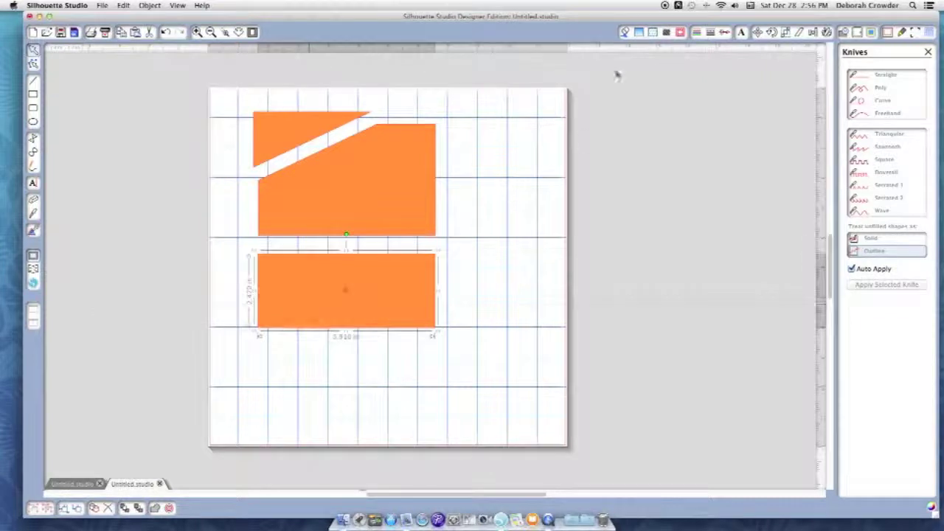
pyautogui.click(653, 33)
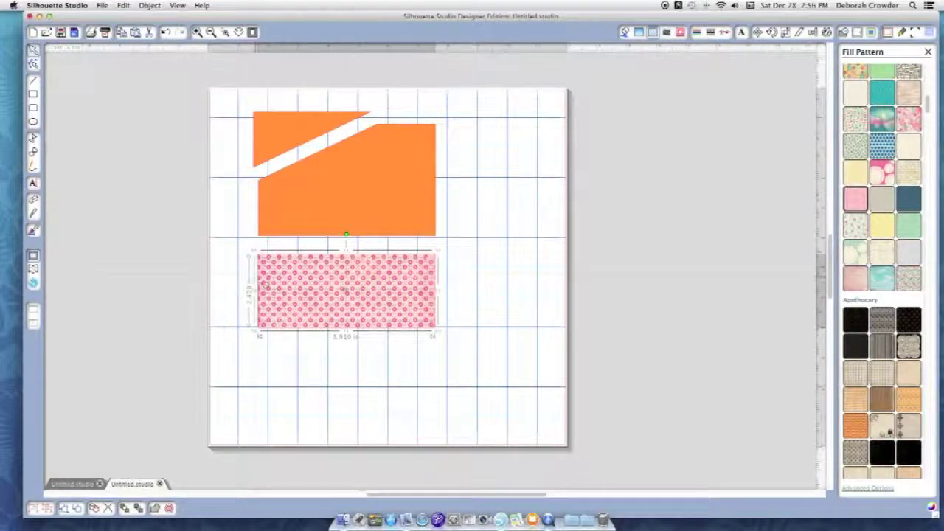
pyautogui.click(330, 225)
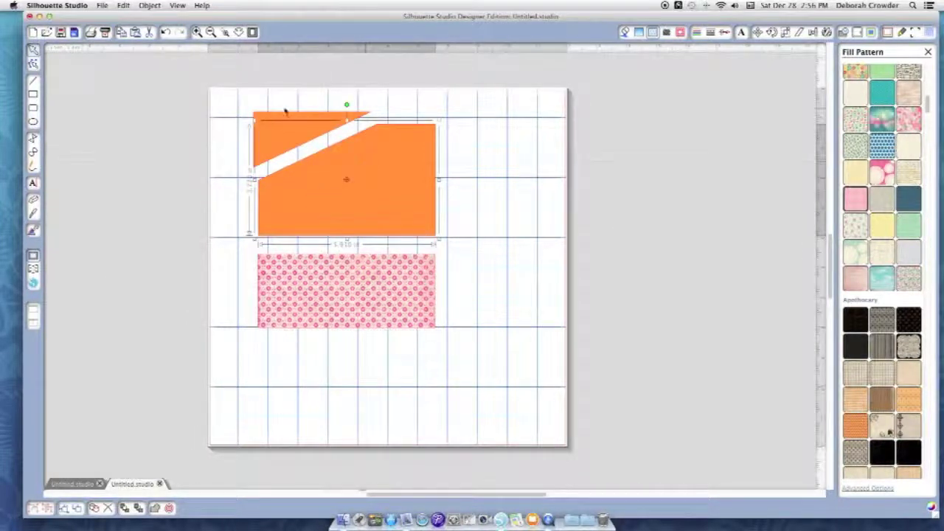
pyautogui.click(287, 133)
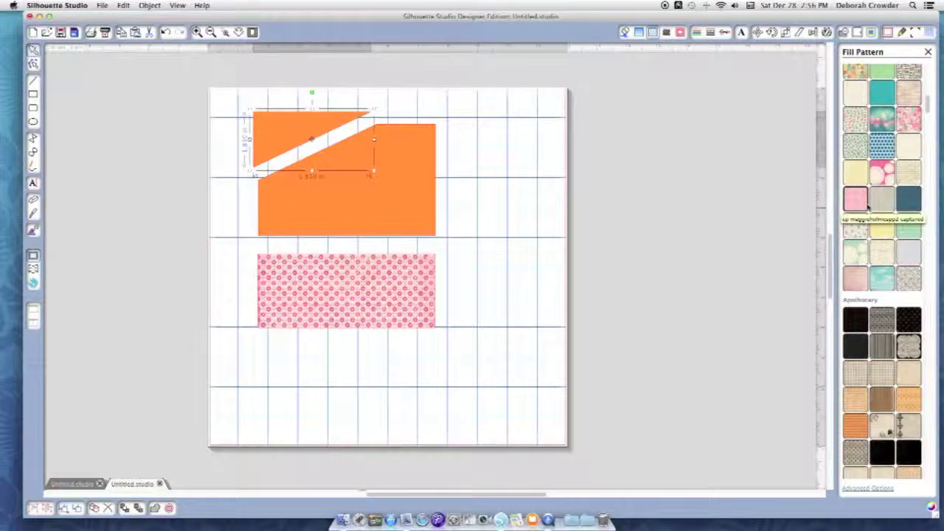
# Scale the lower piece's fill pattern to 300% in the advanced pattern options
pyautogui.click(397, 304)
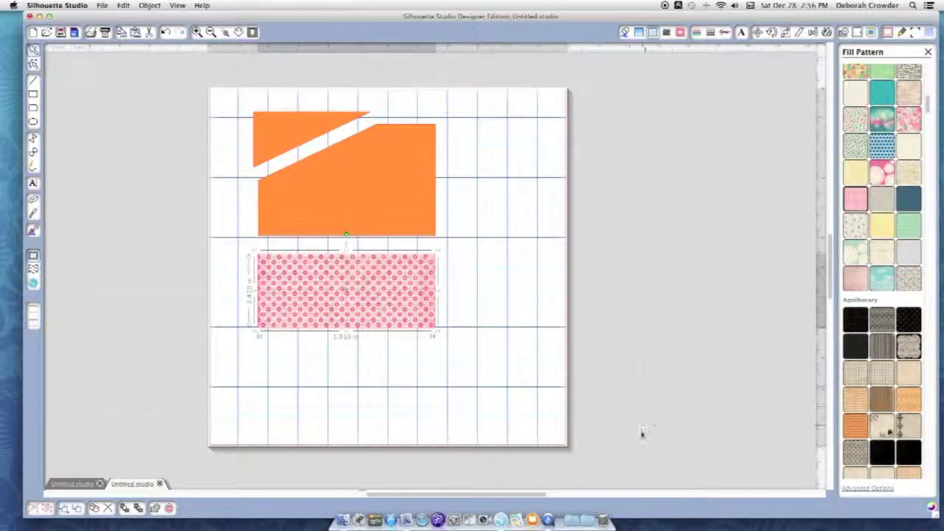
pyautogui.click(861, 489)
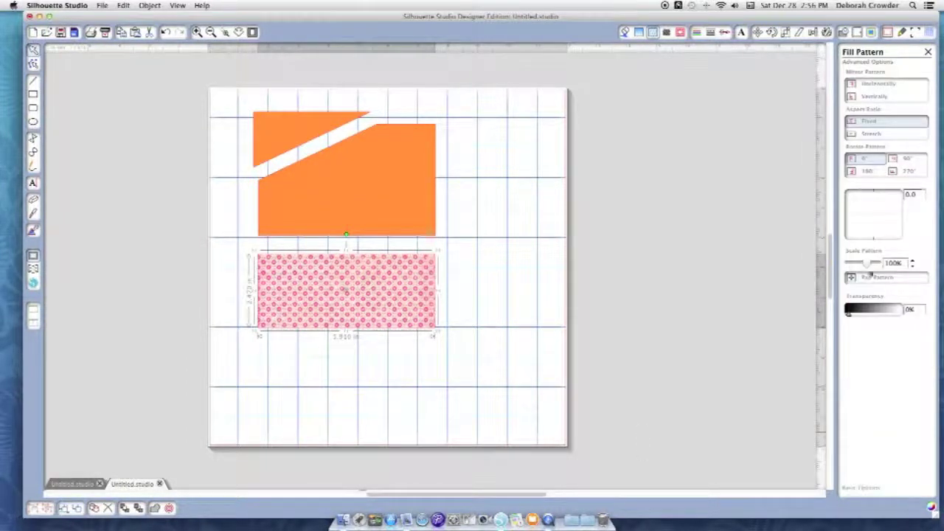
pyautogui.moveTo(868, 263); pyautogui.dragTo(875, 263)
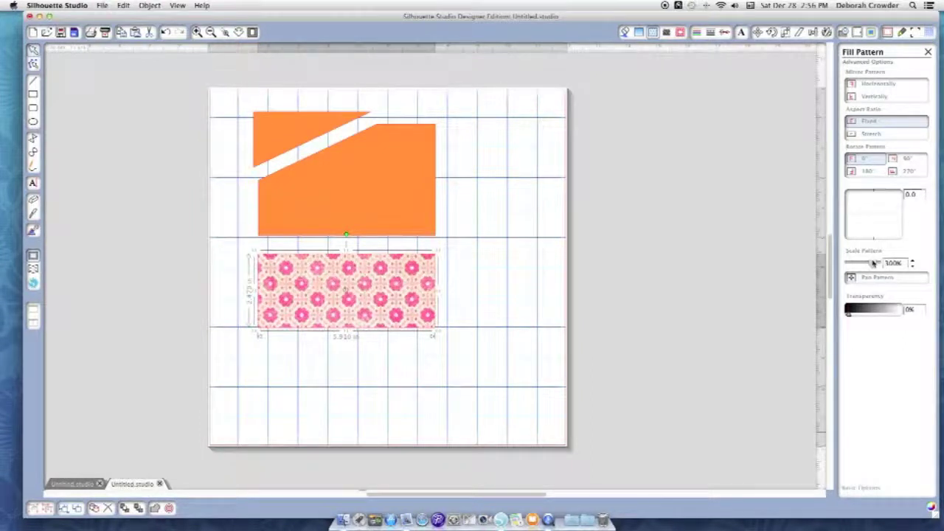
pyautogui.click(374, 364)
pyautogui.click(361, 316)
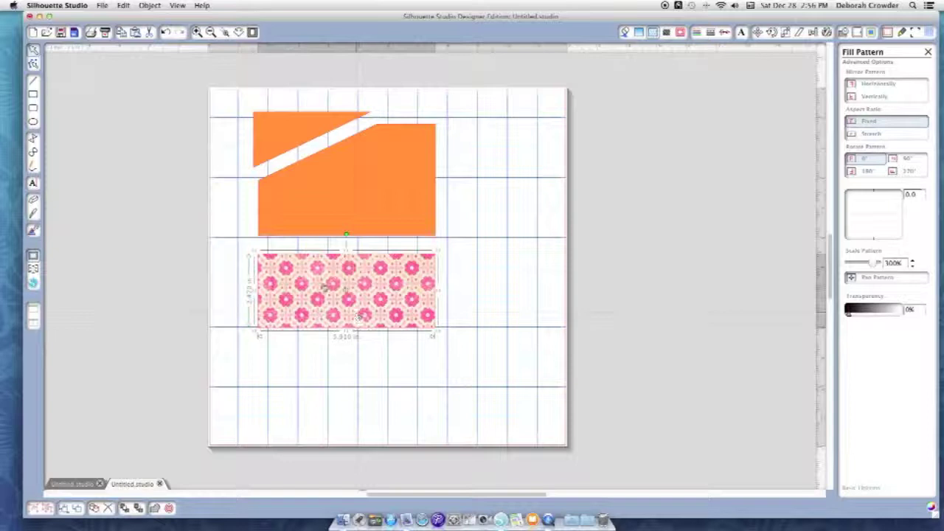
# Copy the lower piece's floral pattern onto the triangular piece with the Eyedropper
pyautogui.click(284, 146)
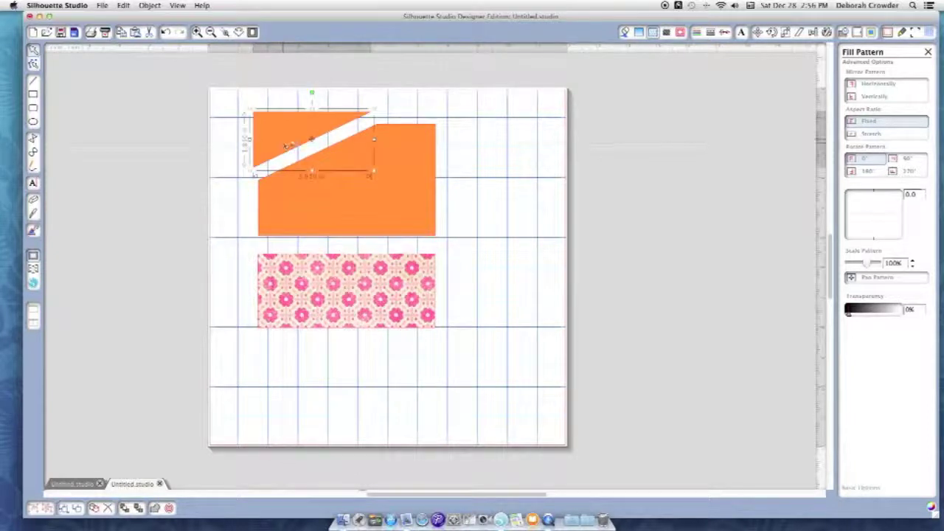
pyautogui.click(32, 231)
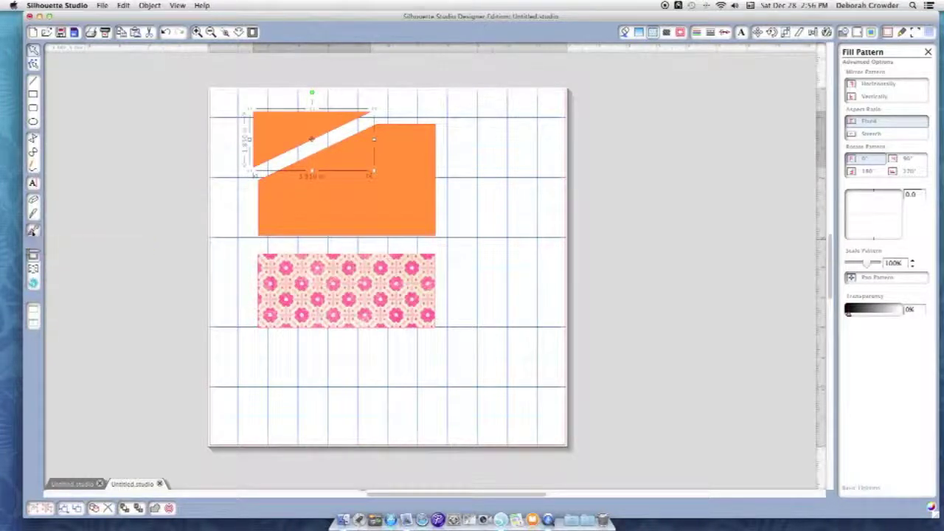
pyautogui.click(322, 286)
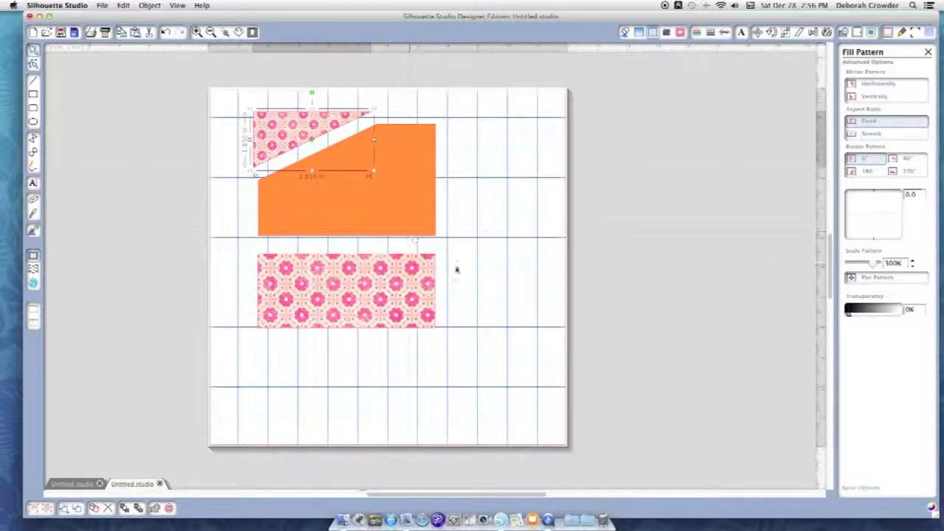
# Delete the orange piece and both floral-patterned pieces, leaving the page empty
pyautogui.moveTo(427, 241); pyautogui.dragTo(428, 249)
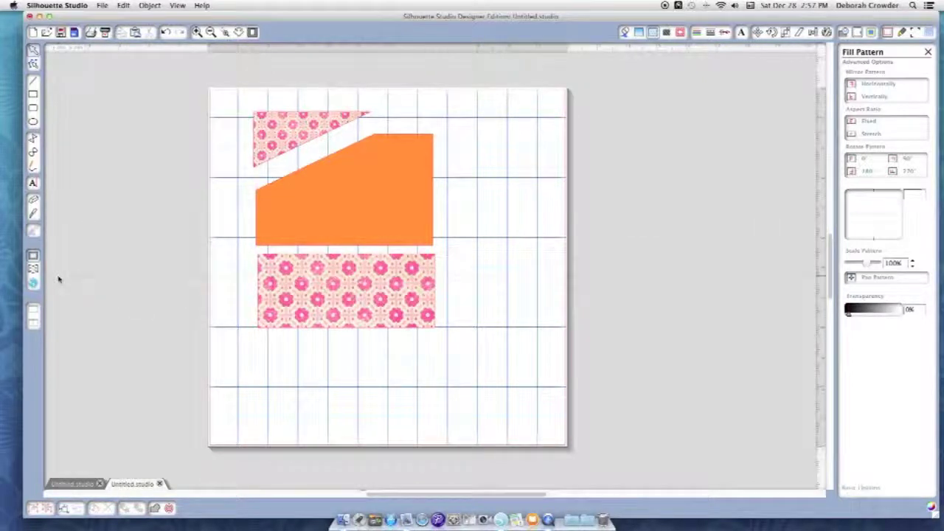
pyautogui.moveTo(230, 94); pyautogui.dragTo(463, 373)
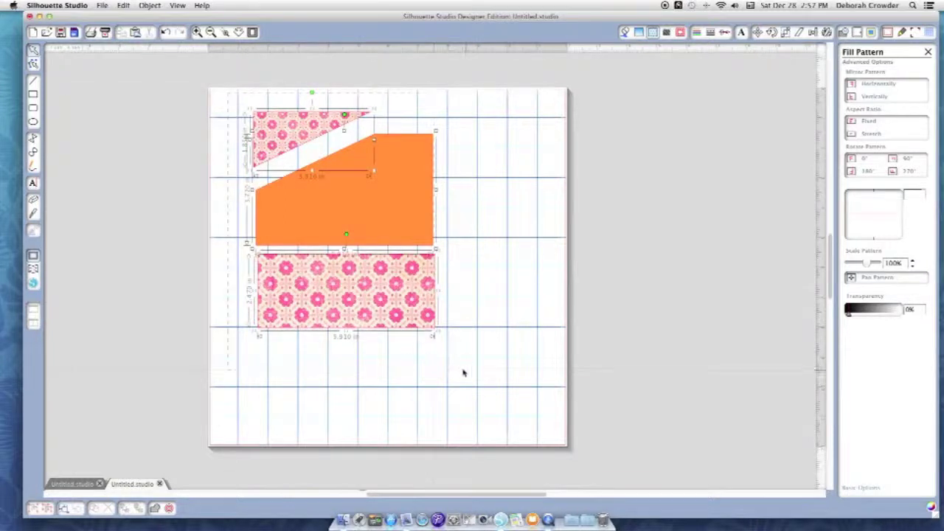
pyautogui.press('Delete')
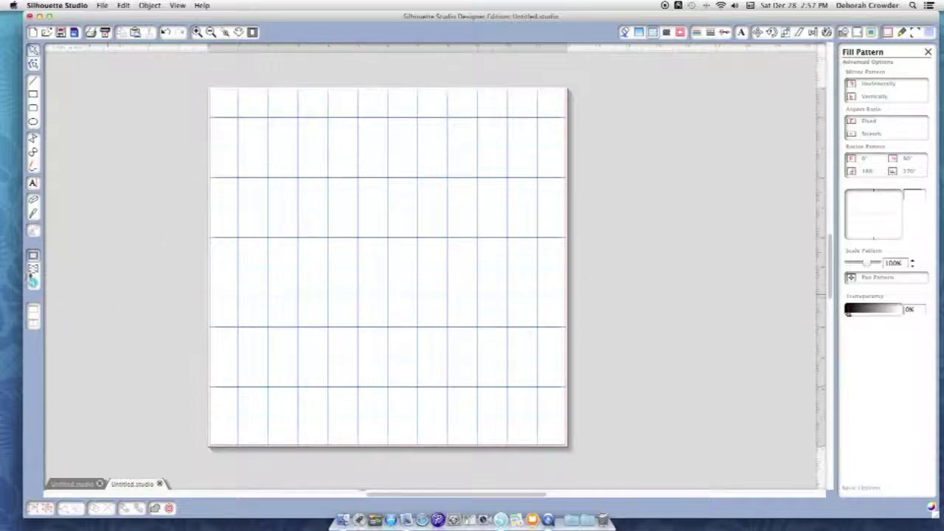
# View the online store, and place the pirate girl design from the library slightly up and left on the page
pyautogui.click(32, 270)
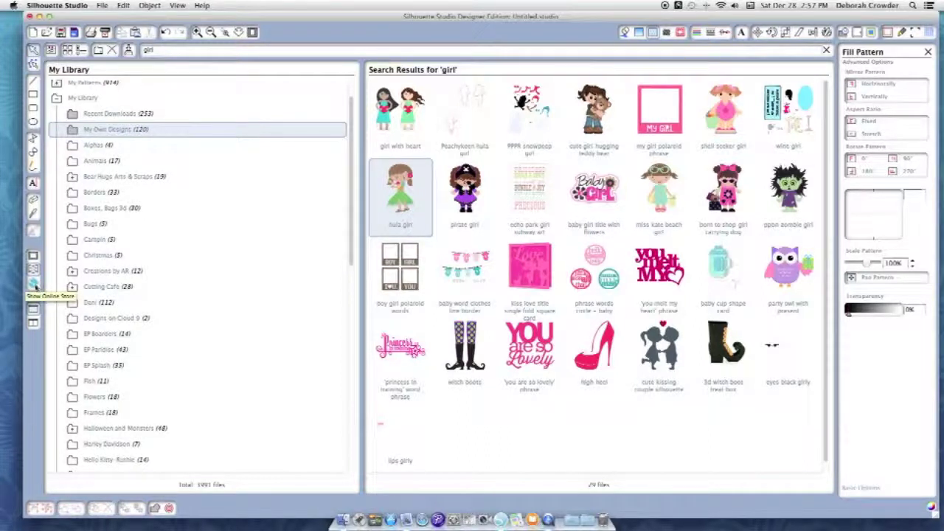
pyautogui.click(33, 285)
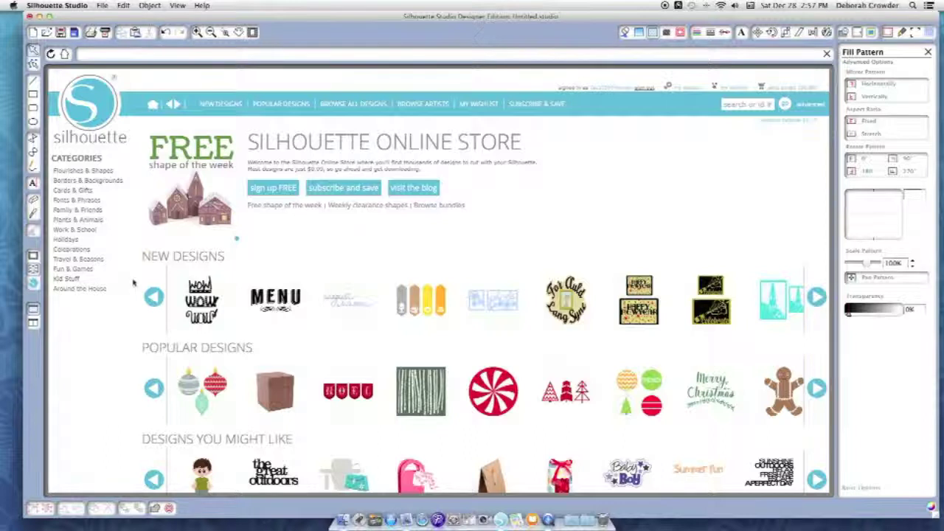
pyautogui.click(33, 271)
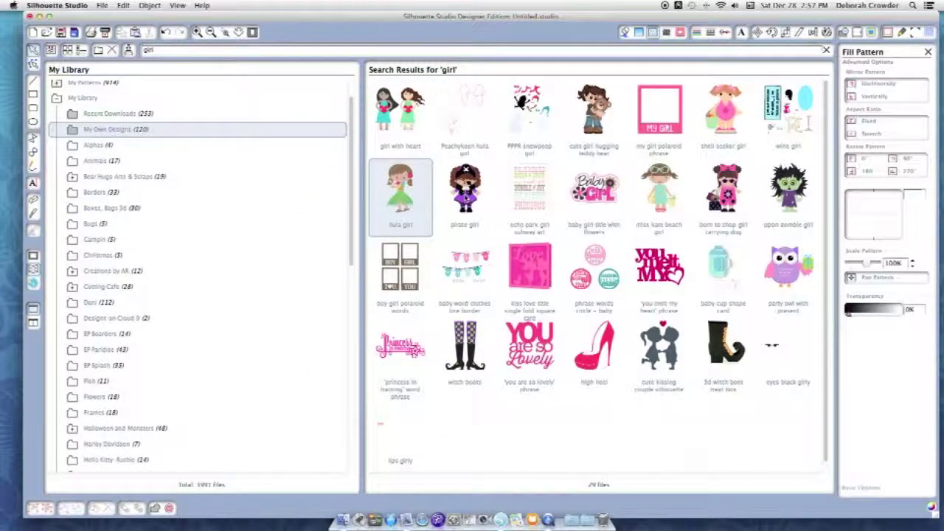
pyautogui.doubleClick(464, 200)
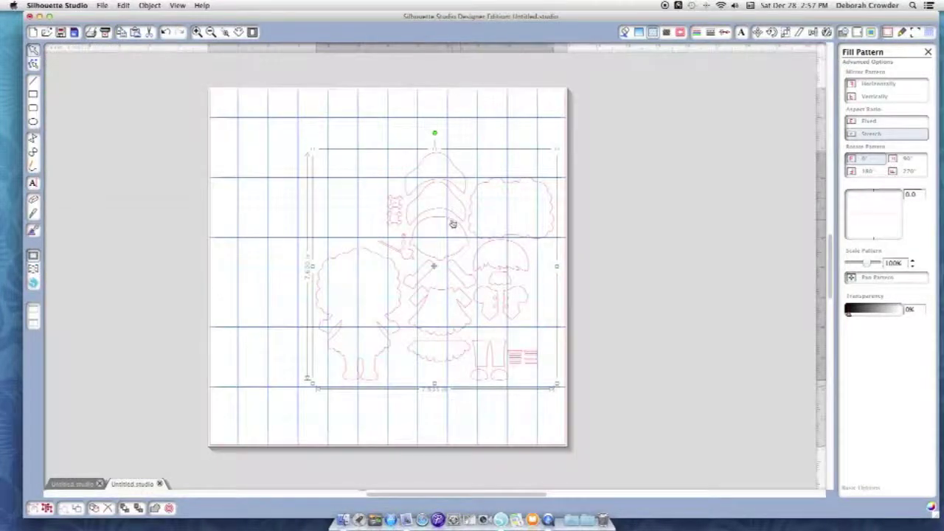
pyautogui.moveTo(449, 223); pyautogui.dragTo(396, 207)
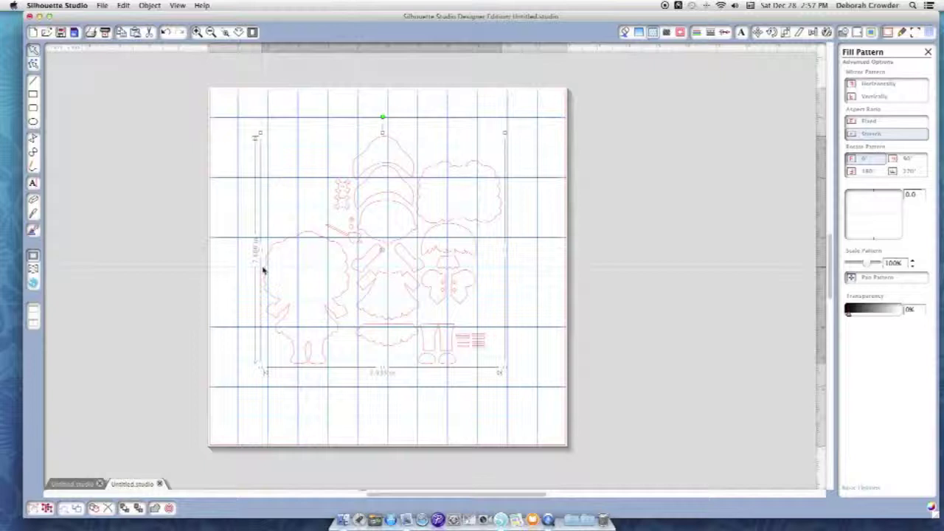
# View the library in full and in split view beside the page, and close it to return to the drawing page
pyautogui.click(33, 272)
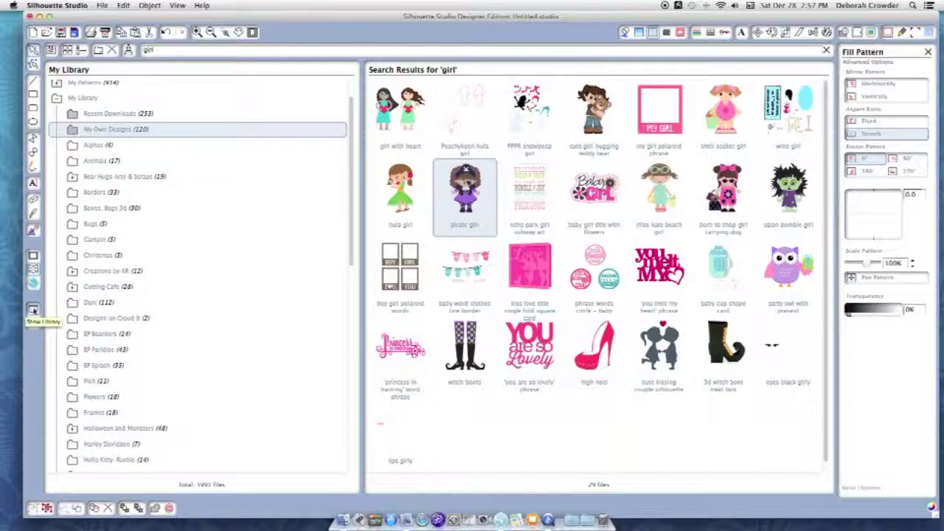
pyautogui.click(33, 325)
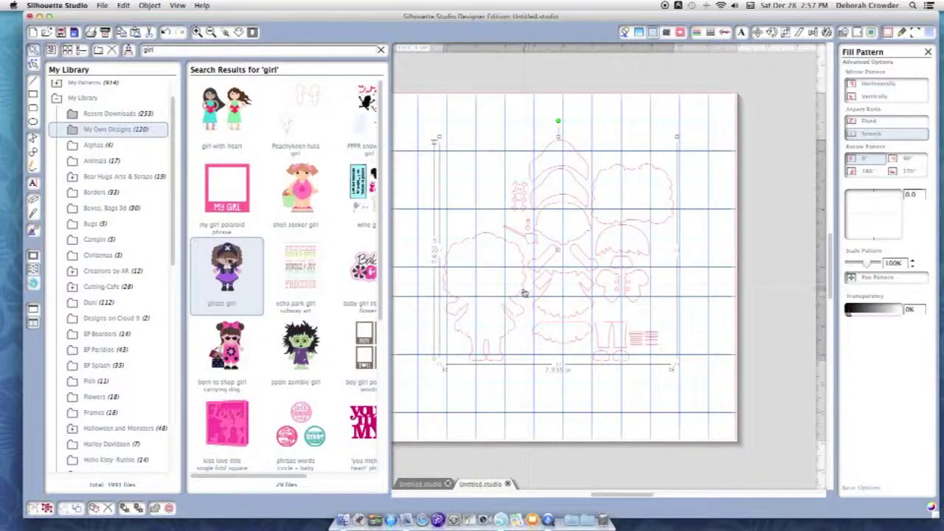
pyautogui.moveTo(525, 288); pyautogui.dragTo(534, 280)
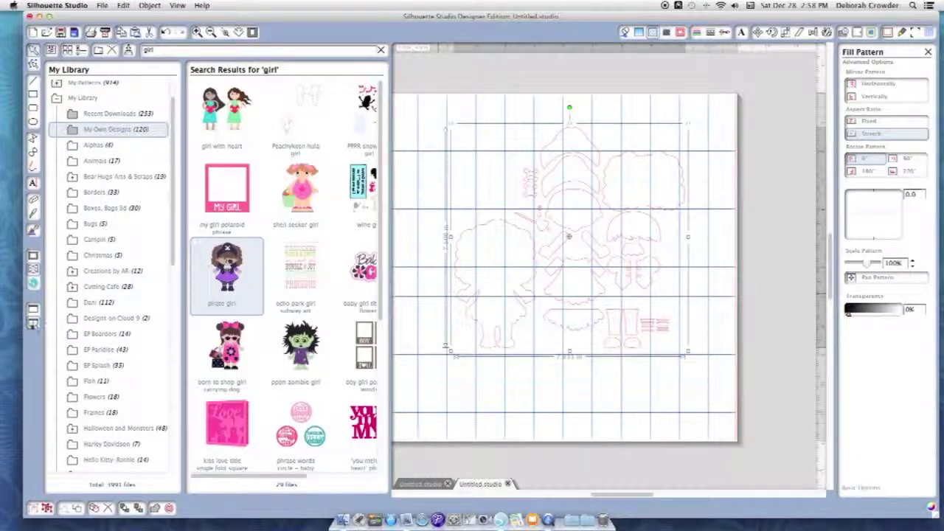
pyautogui.click(32, 312)
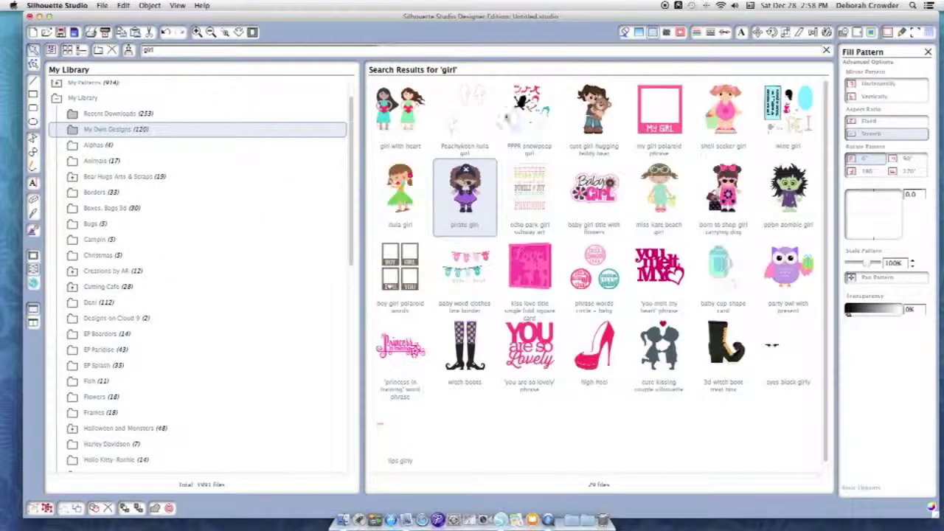
pyautogui.click(826, 49)
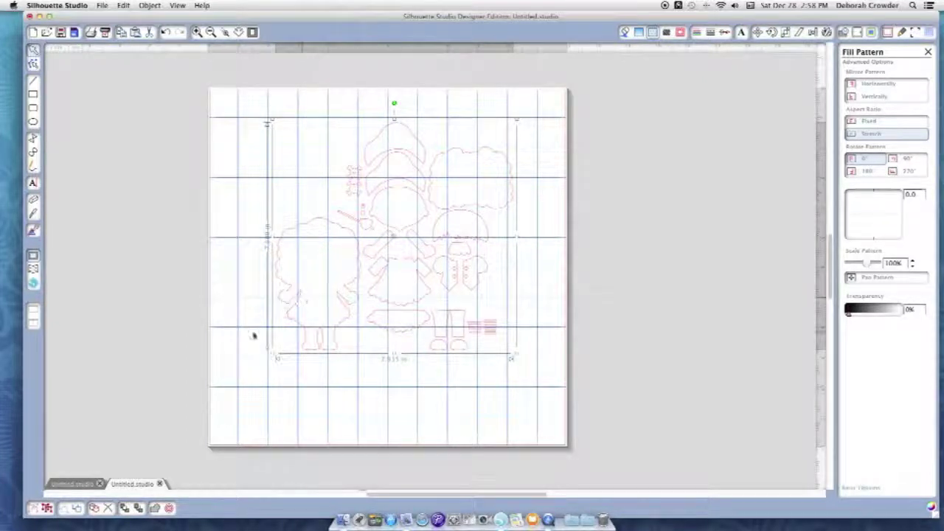
# Move the pirate girl design up and left, and ungroup it twice to release its individual pieces
pyautogui.moveTo(324, 357); pyautogui.dragTo(322, 347)
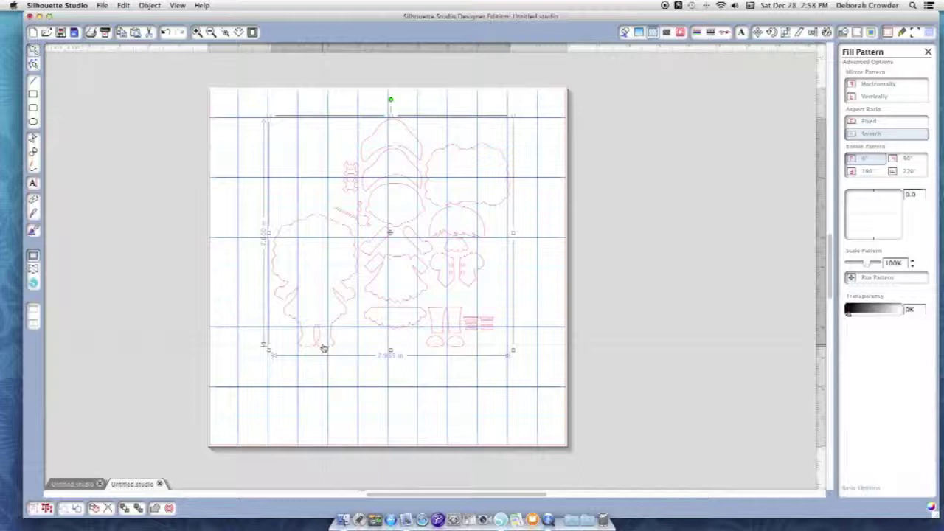
pyautogui.rightClick(324, 348)
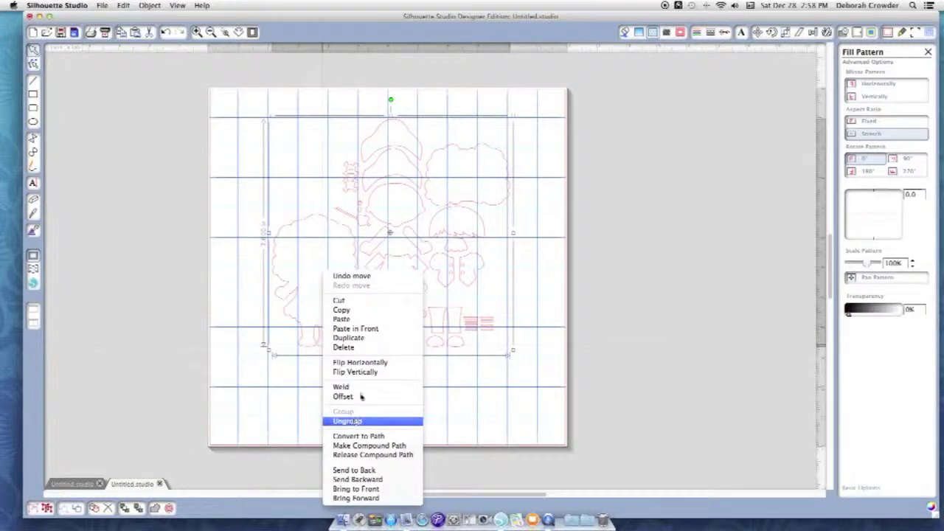
pyautogui.click(354, 421)
pyautogui.click(347, 308)
pyautogui.moveTo(337, 308); pyautogui.dragTo(313, 289)
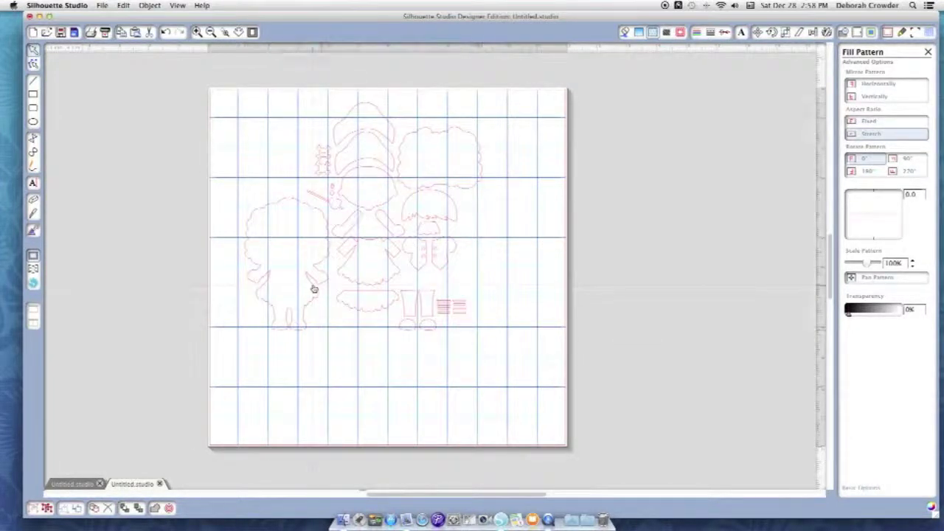
pyautogui.rightClick(323, 272)
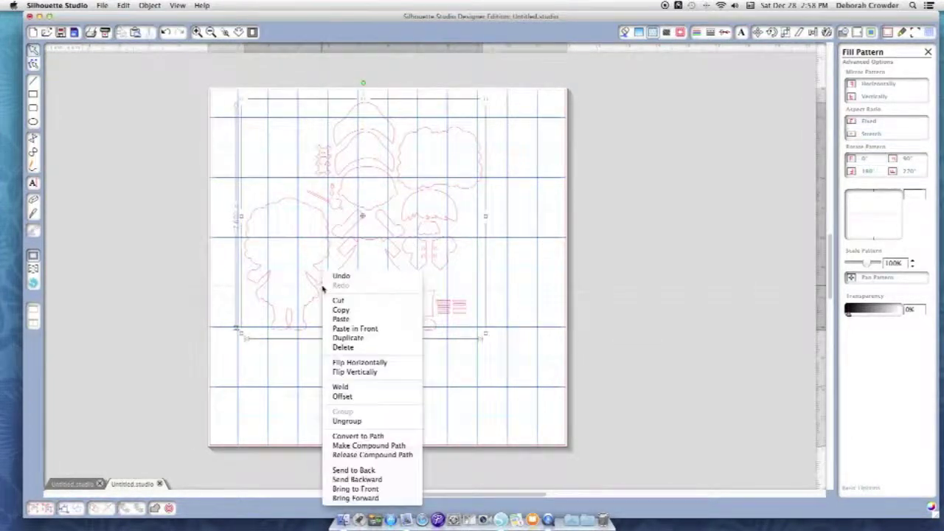
pyautogui.click(358, 422)
pyautogui.click(392, 317)
# Spread out the ungrouped pieces: the scalloped ruffle downward, the dress and fringe to the right, and the small scalloped piece upward
pyautogui.moveTo(382, 310); pyautogui.dragTo(373, 391)
pyautogui.moveTo(363, 270); pyautogui.dragTo(416, 285)
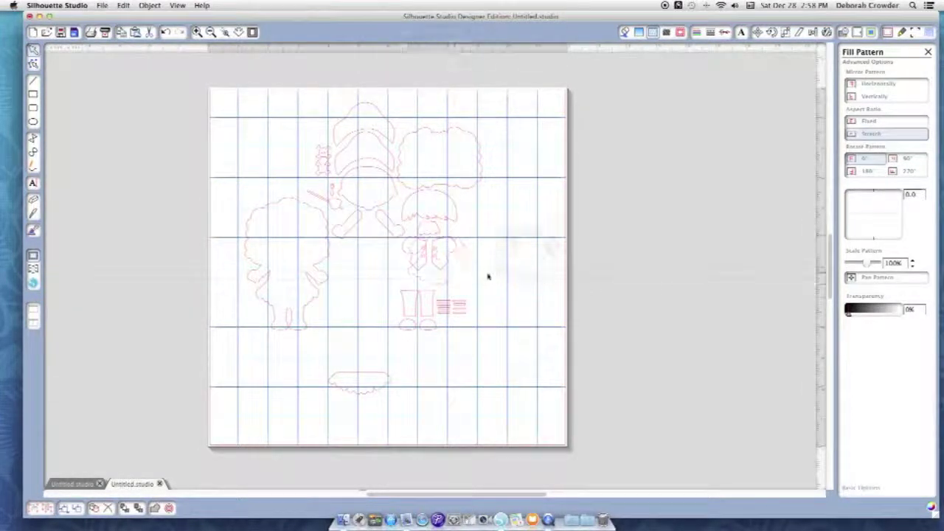
pyautogui.click(424, 274)
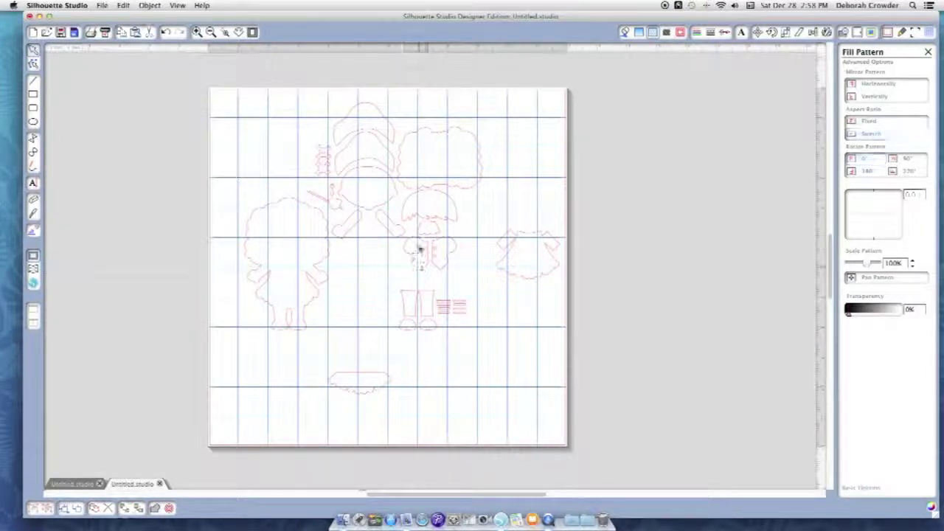
pyautogui.moveTo(420, 217); pyautogui.dragTo(546, 165)
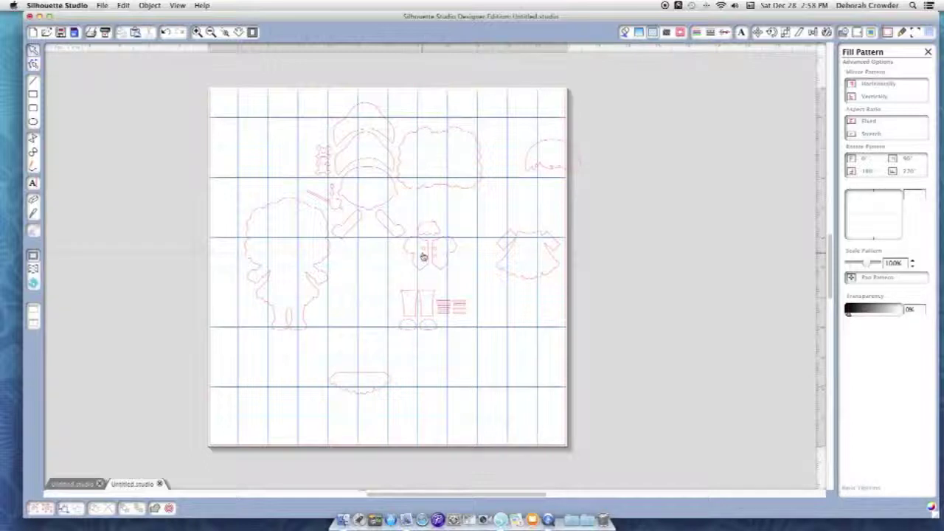
pyautogui.moveTo(423, 234); pyautogui.dragTo(421, 217)
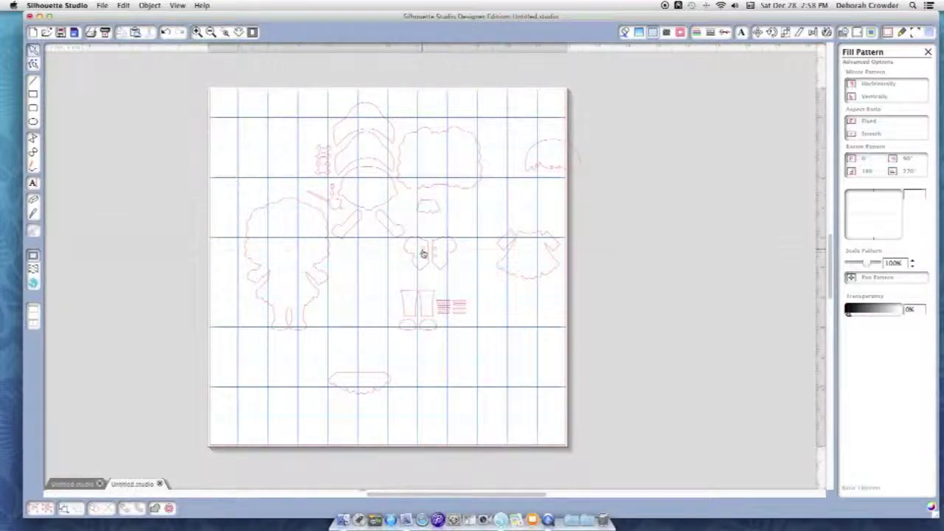
pyautogui.click(421, 275)
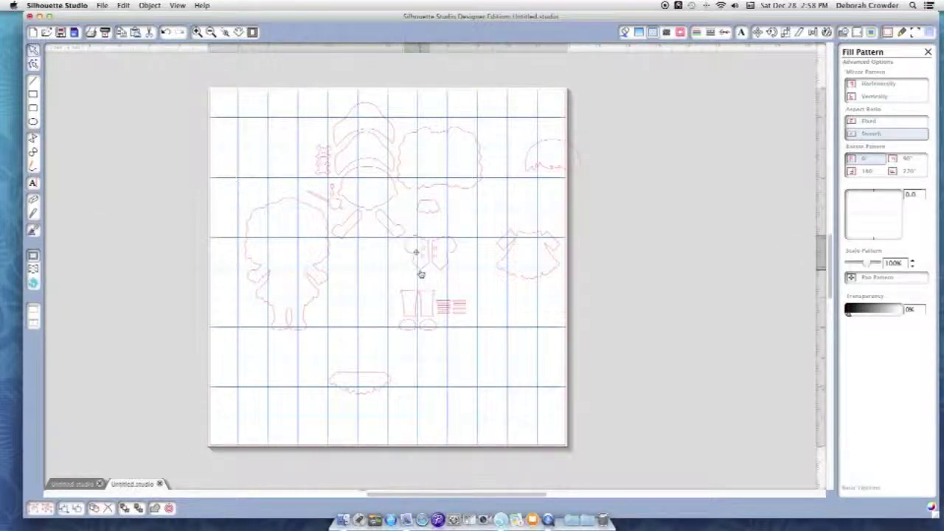
pyautogui.click(407, 222)
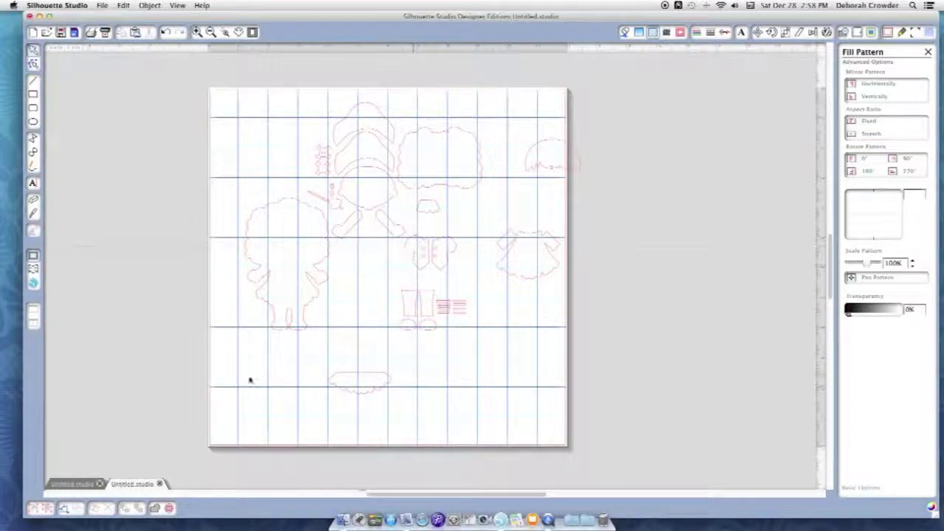
# Move the face, one hat piece and both arms to the page's upper-left area
pyautogui.moveTo(364, 207); pyautogui.dragTo(243, 123)
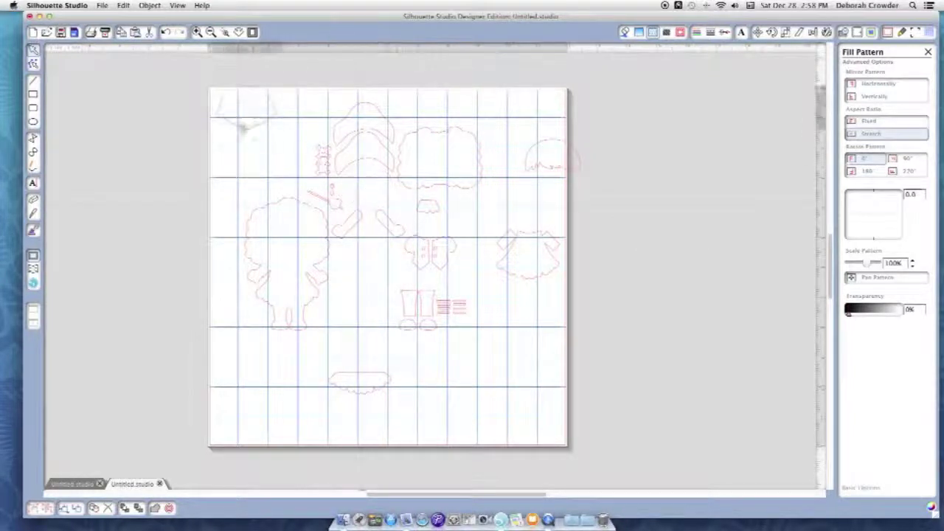
pyautogui.click(348, 167)
pyautogui.moveTo(354, 226); pyautogui.dragTo(276, 150)
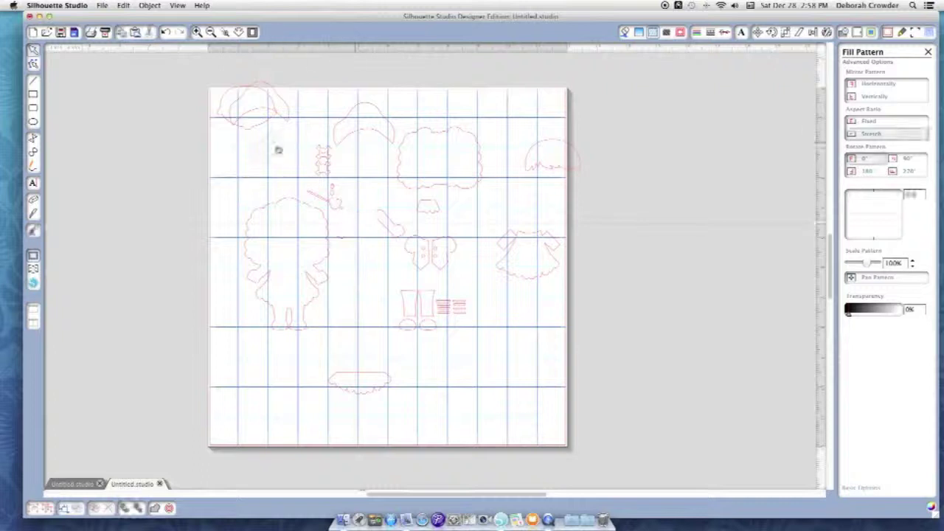
pyautogui.moveTo(388, 226); pyautogui.dragTo(290, 162)
pyautogui.click(360, 231)
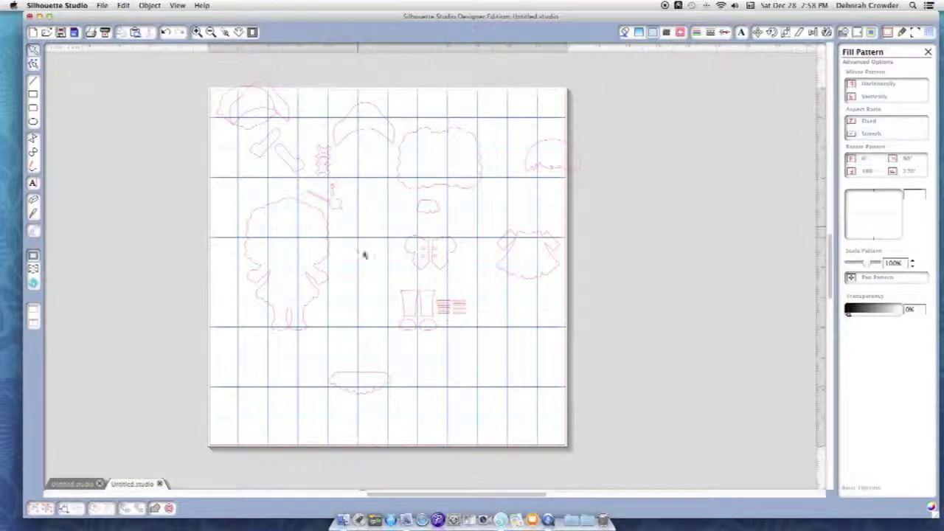
# Group both jacket halves with their buttons, and move the grouped jacket slightly upward
pyautogui.click(421, 270)
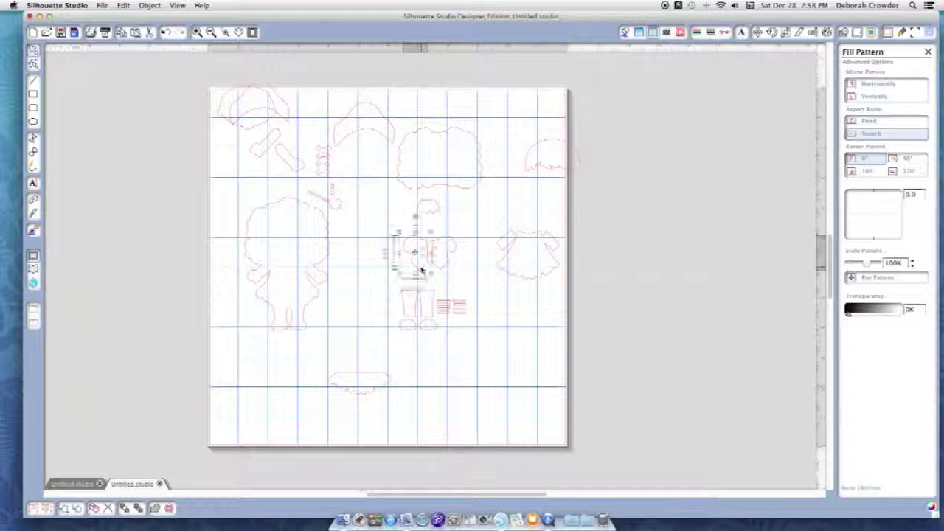
pyautogui.click(334, 264)
pyautogui.moveTo(382, 223); pyautogui.dragTo(472, 281)
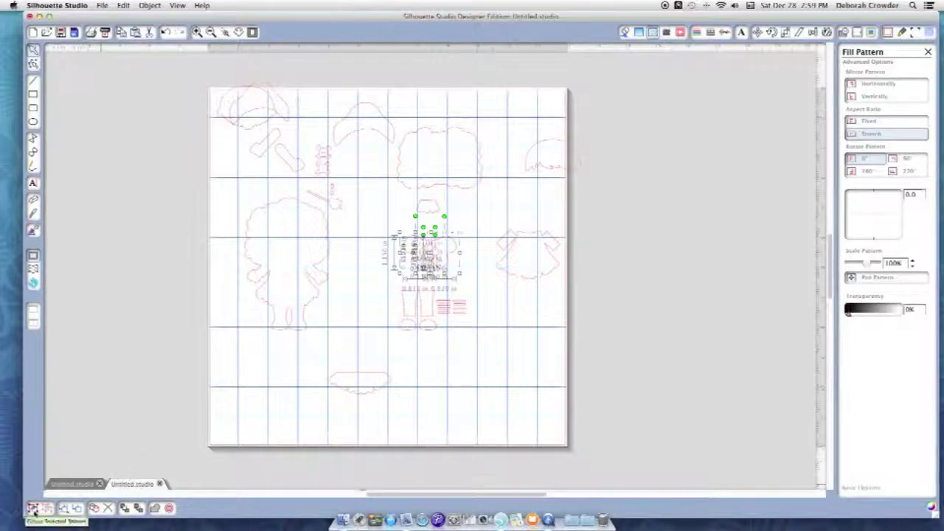
pyautogui.click(33, 508)
pyautogui.click(34, 508)
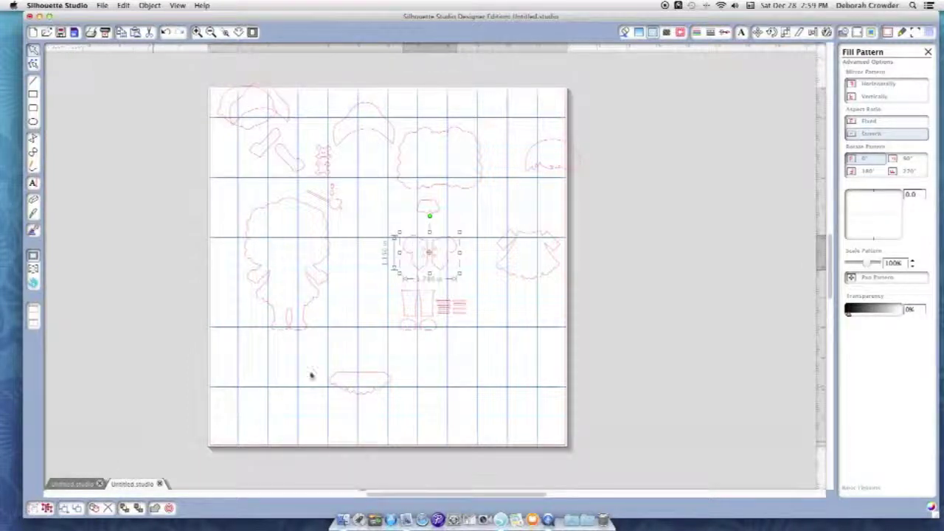
pyautogui.moveTo(418, 275); pyautogui.dragTo(425, 255)
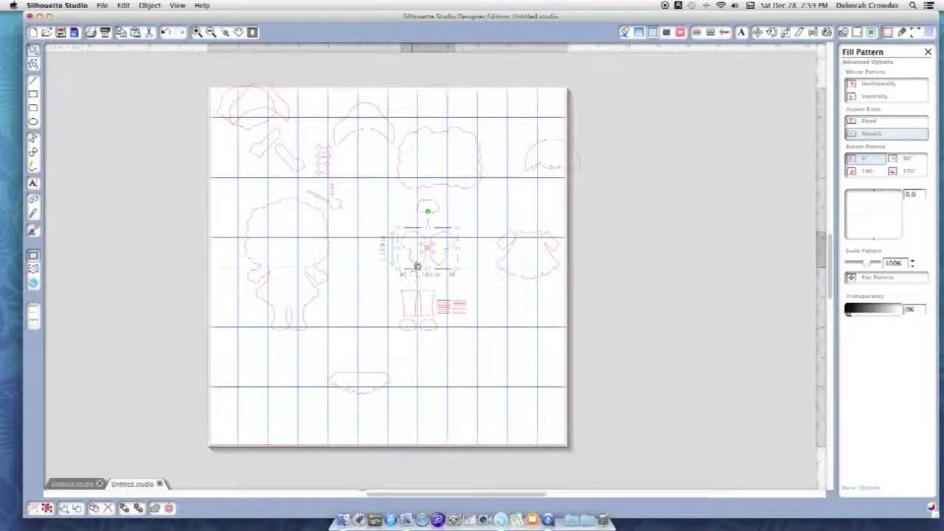
# Ungroup the jacket into its separate halves and buttons, and clear the selection
pyautogui.click(48, 511)
pyautogui.click(317, 448)
pyautogui.moveTo(420, 266)
pyautogui.mouseDown()
pyautogui.moveTo(380, 264)
pyautogui.moveTo(420, 266)
pyautogui.mouseUp()
pyautogui.click(383, 295)
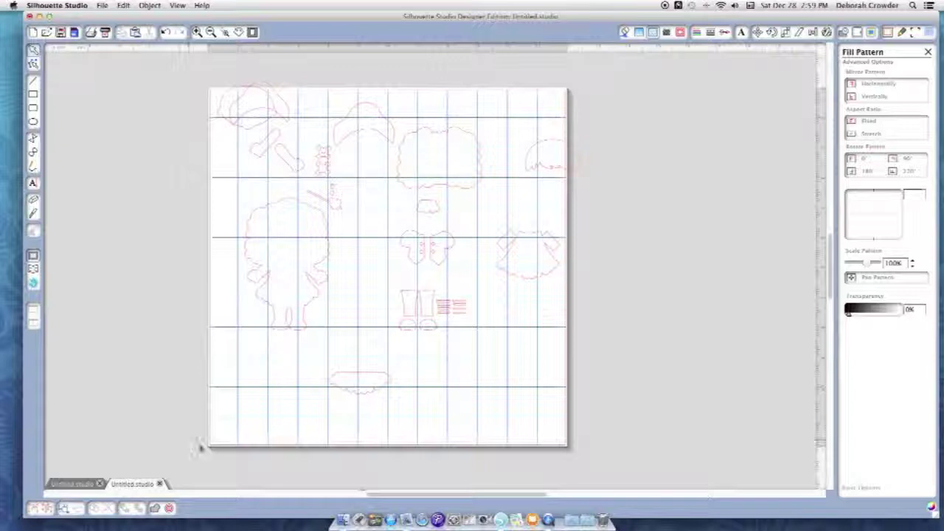